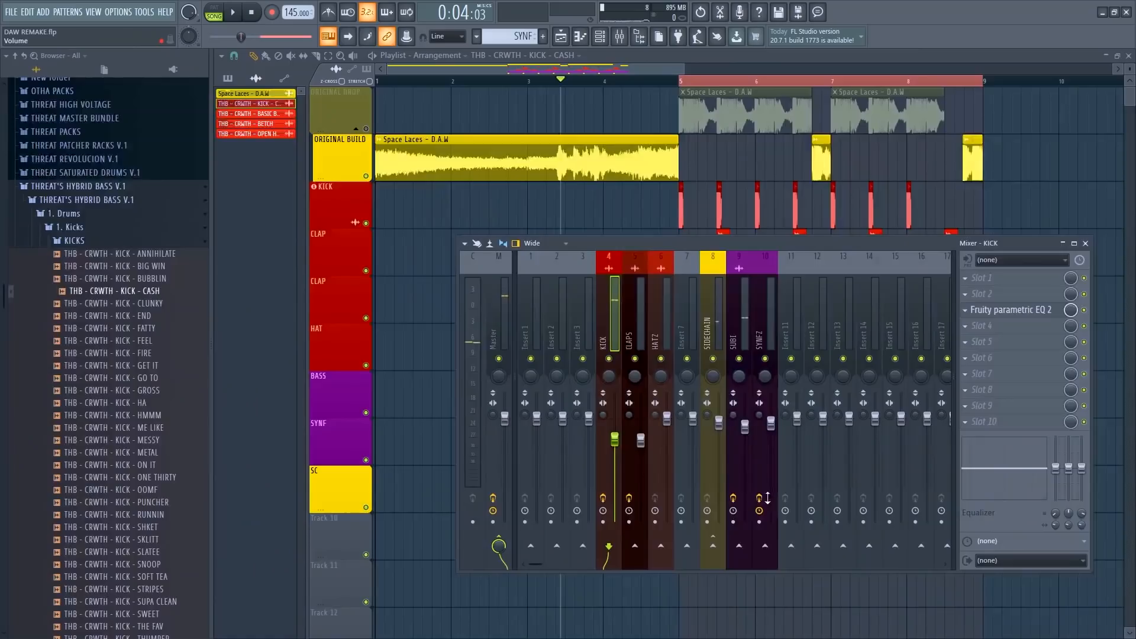
# Lengthen the first kick clip on the KICK track of the drop.
pyautogui.click(740, 503)
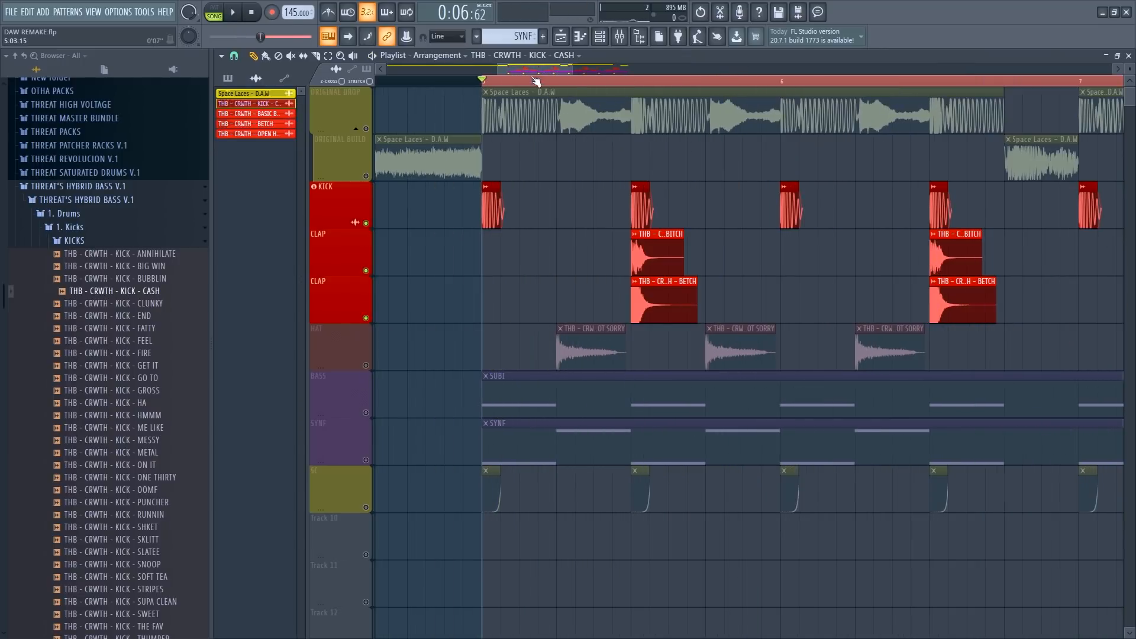
pyautogui.doubleClick(492, 213)
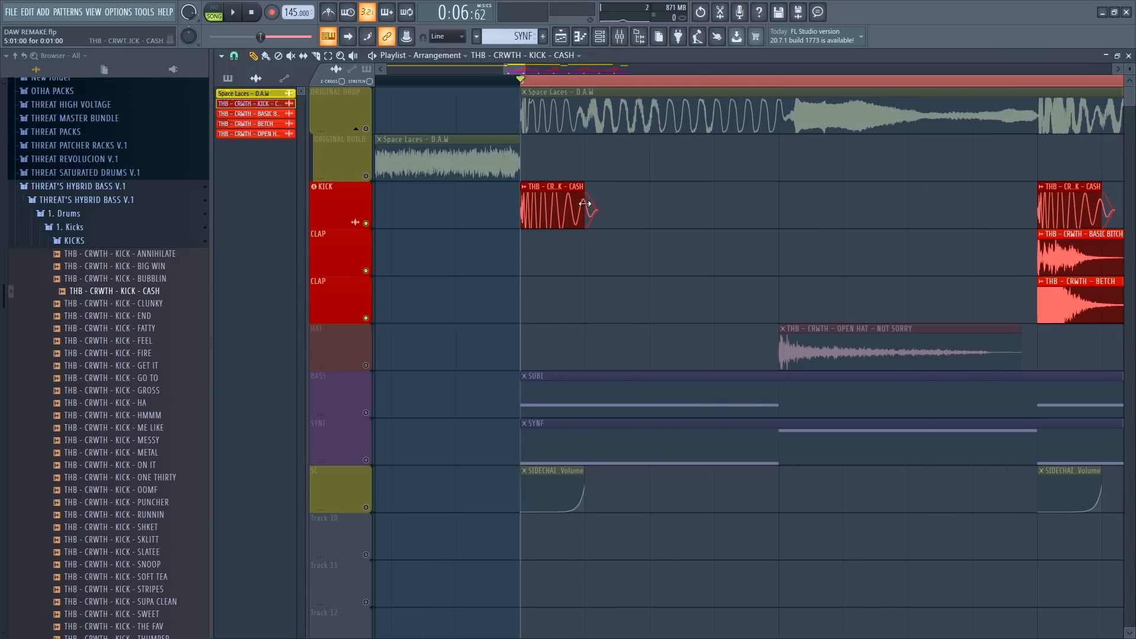
pyautogui.moveTo(589, 207); pyautogui.dragTo(656, 207)
pyautogui.moveTo(657, 208); pyautogui.dragTo(718, 207)
# Choose the kick sample's declicking mode in its sampler settings and trim the first kick clip back to its short length.
pyautogui.doubleClick(608, 214)
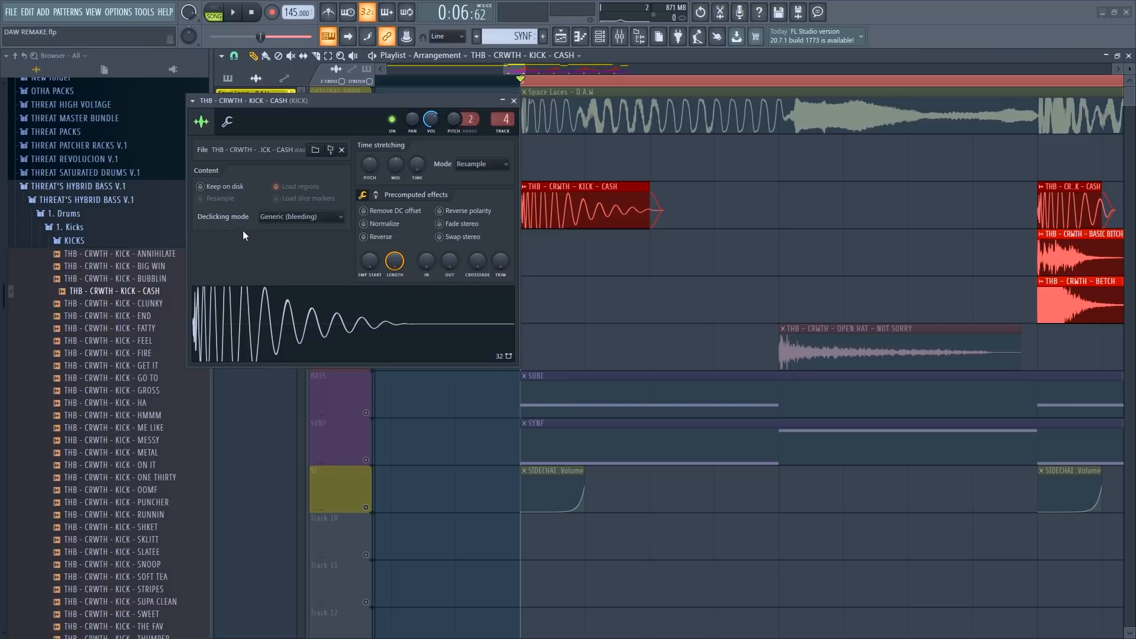
pyautogui.click(300, 217)
pyautogui.click(314, 265)
pyautogui.moveTo(649, 224); pyautogui.dragTo(585, 225)
pyautogui.click(514, 101)
# Solo the first clap track and then the second to hear each clap layer separately.
pyautogui.moveTo(519, 69); pyautogui.dragTo(533, 71)
pyautogui.rightClick(367, 271)
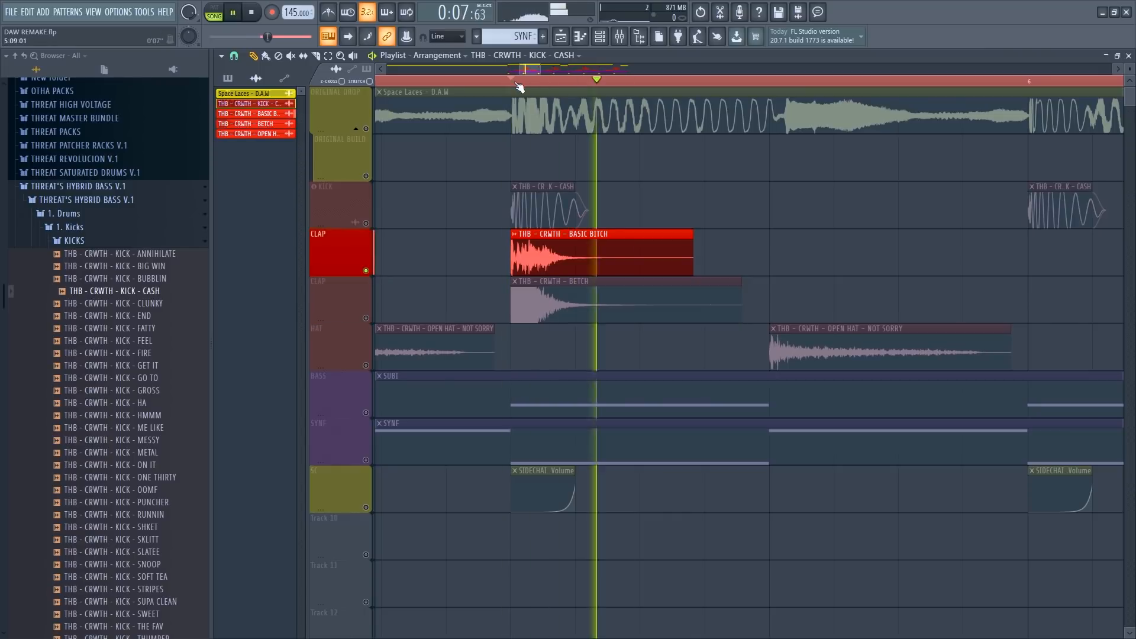
pyautogui.rightClick(365, 318)
# Enable the first clap track and the KICK track beside the second clap, and play the layers together.
pyautogui.click(366, 271)
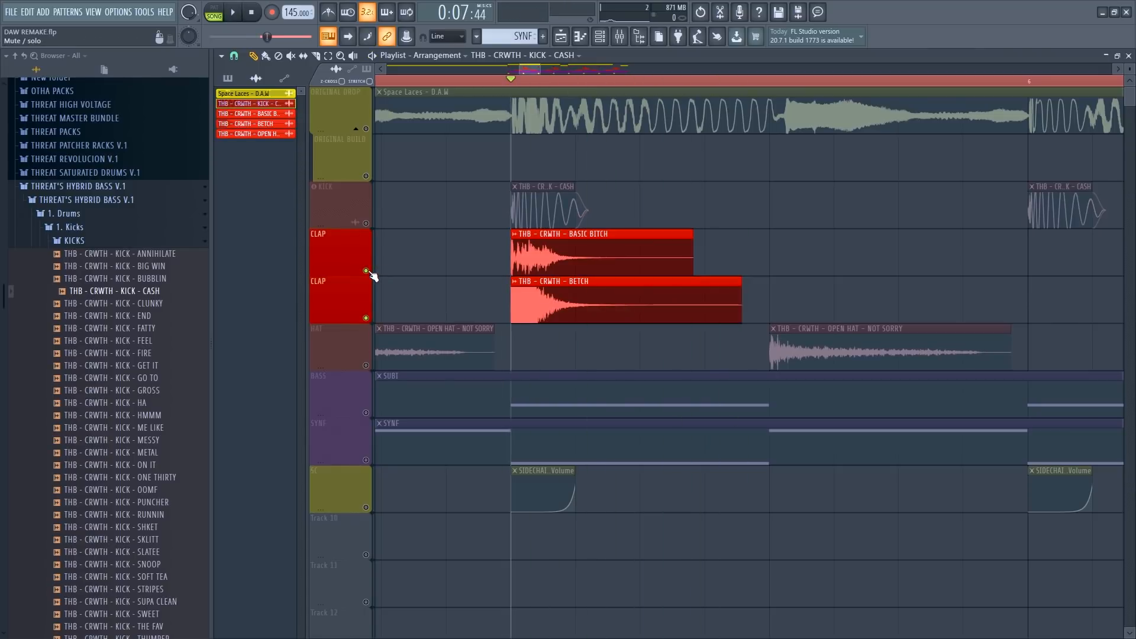
pyautogui.press('space')
pyautogui.click(365, 222)
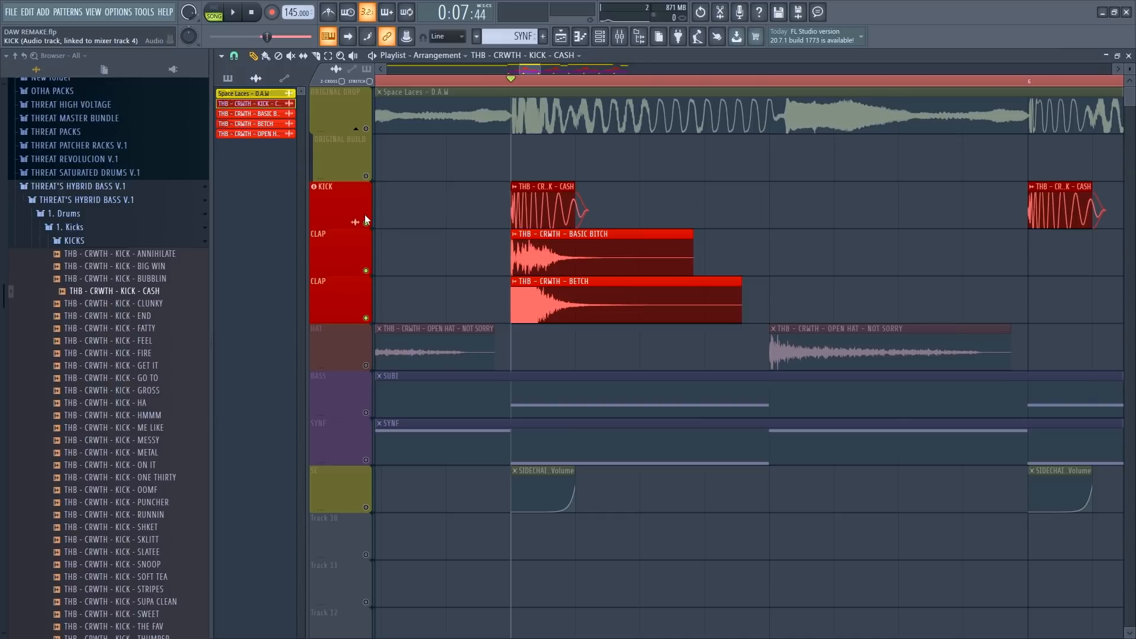
pyautogui.press('space')
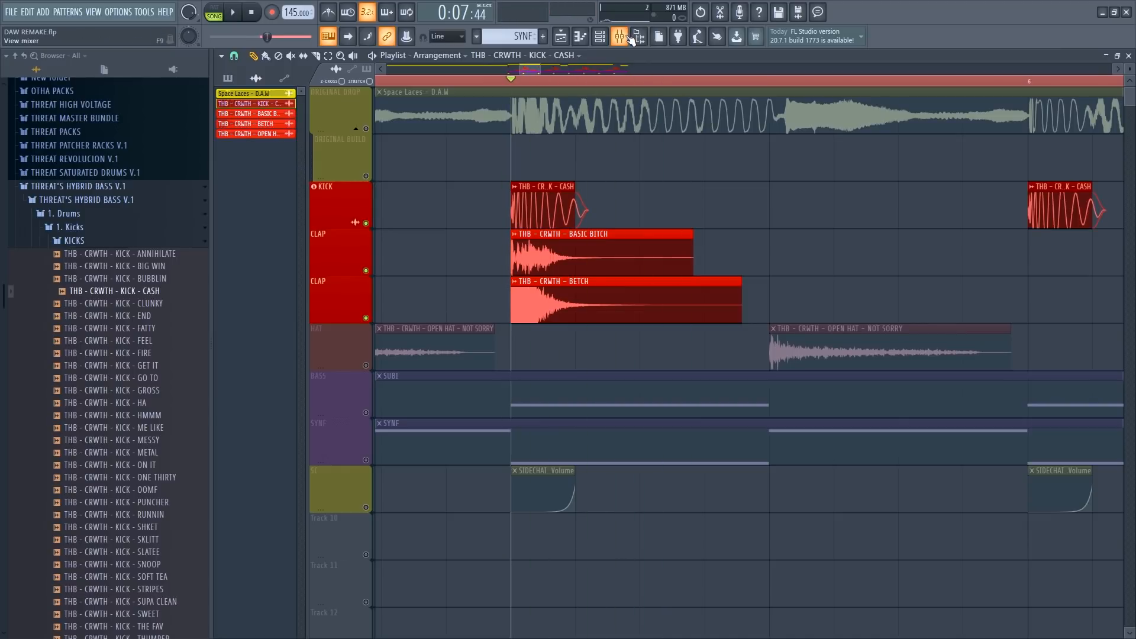
# Show the mixer and open Fruity parametric EQ 2 on the CLAPS track.
pyautogui.click(619, 36)
pyautogui.click(994, 313)
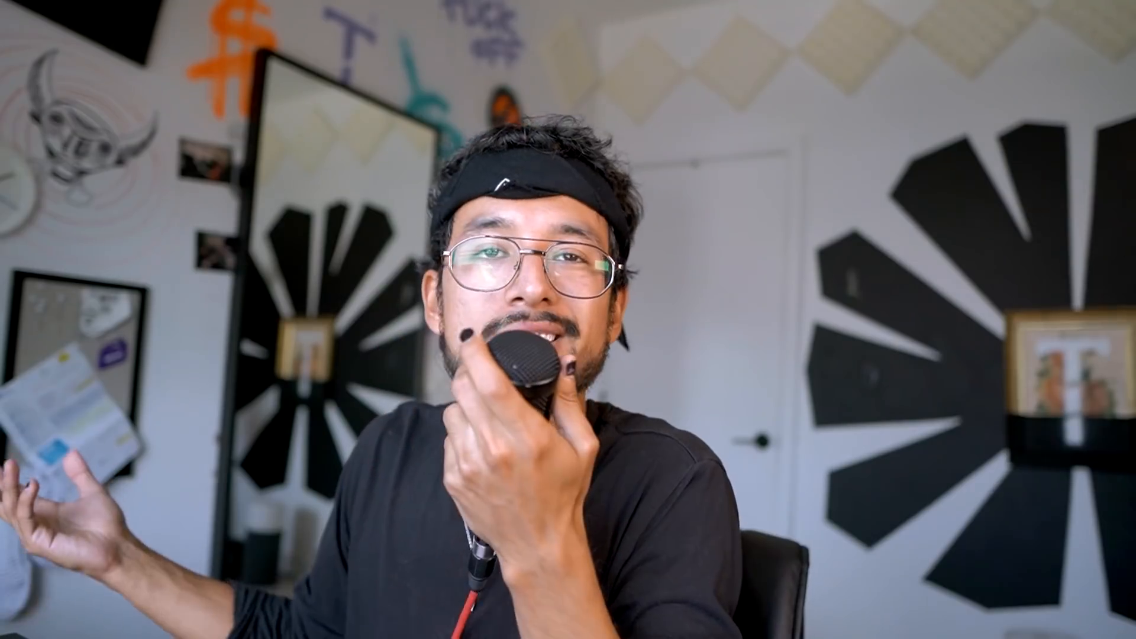
pyautogui.click(1013, 313)
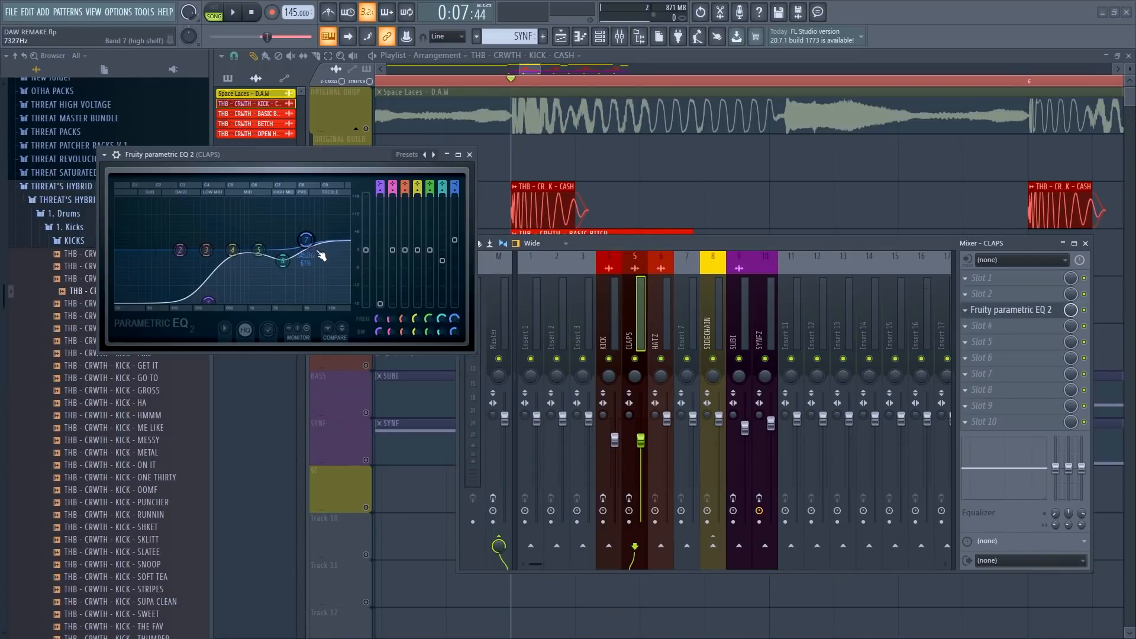
# Toggle the effects of the KICK mixer track and play the drums repeatedly to compare the sound.
pyautogui.click(603, 498)
pyautogui.press('space')
pyautogui.press('space')
pyautogui.press('space')
pyautogui.press('space')
# Switch the CLAPS mixer track's effects on and off while replaying the drums to compare the clap's sound.
pyautogui.click(628, 499)
pyautogui.press('space')
pyautogui.press('space')
pyautogui.press('space')
pyautogui.press('space')
pyautogui.click(629, 499)
pyautogui.press('space')
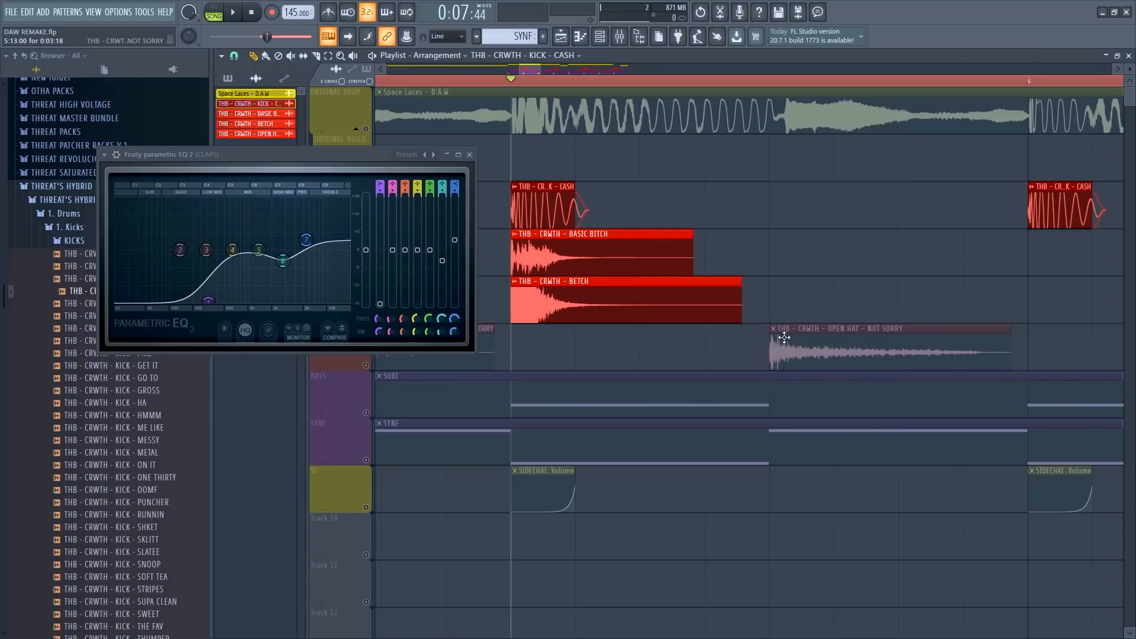
# Open the sample settings of the open hat clip on the HAT track.
pyautogui.doubleClick(784, 338)
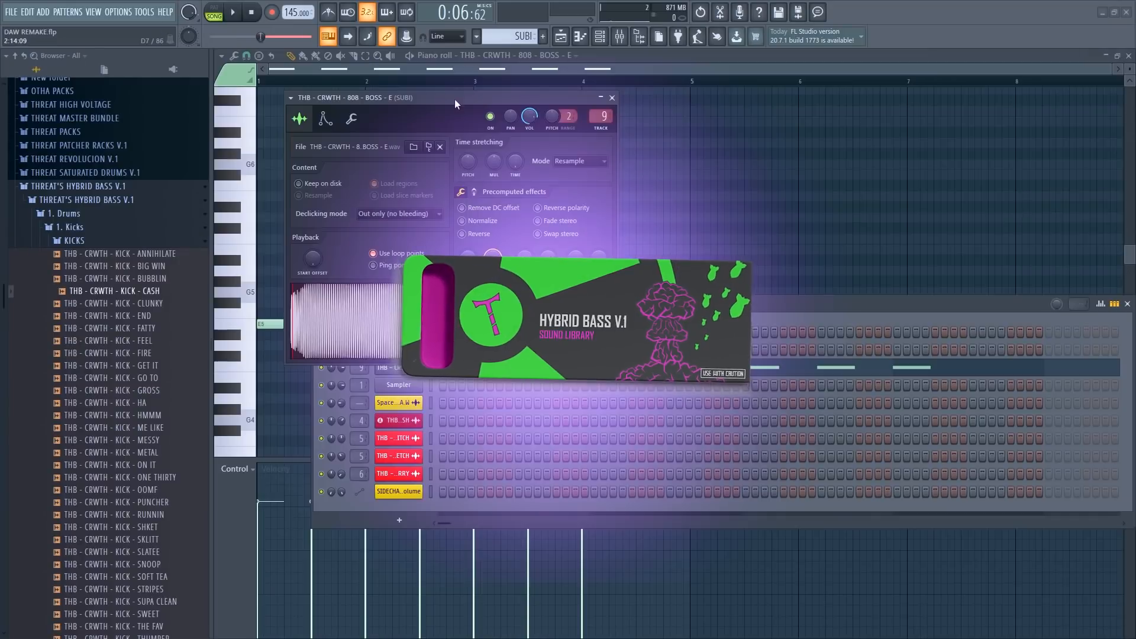
# Add the THB - CRWTH - 808 - BOSS - E sample from the pack's 808s folder to the channel rack and show its sample settings.
pyautogui.click(73, 241)
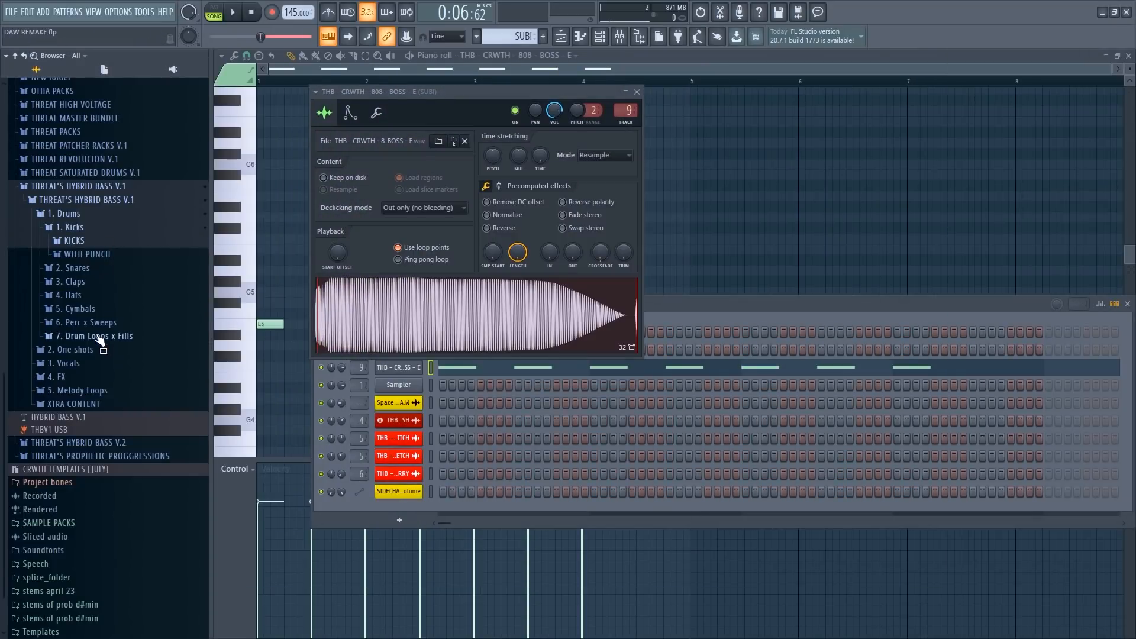
pyautogui.moveTo(87, 364); pyautogui.dragTo(386, 382)
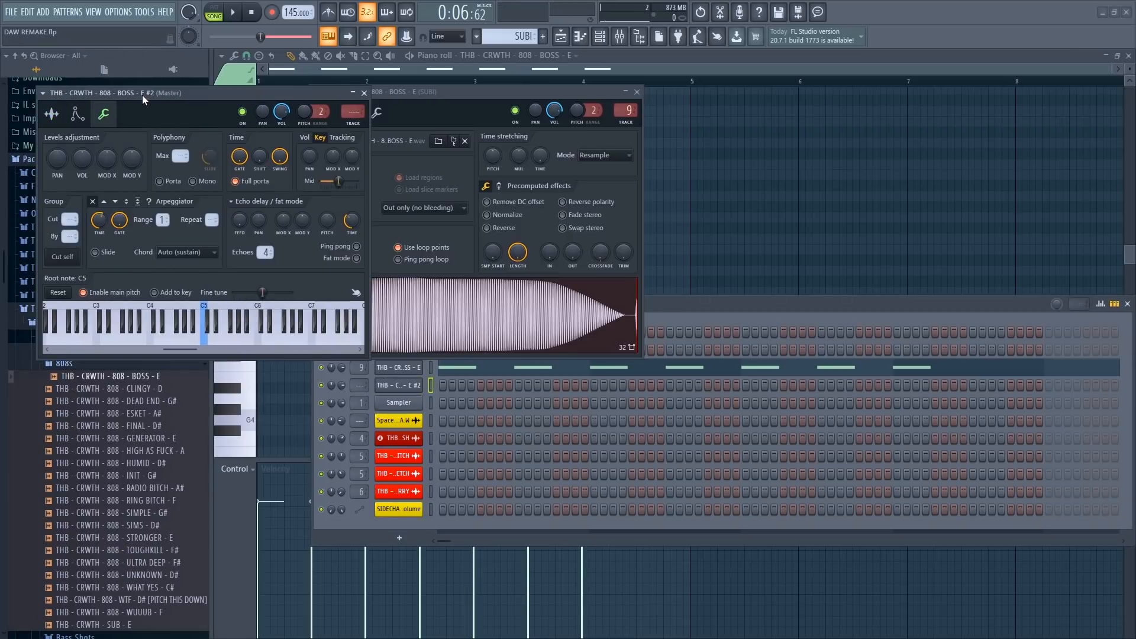
pyautogui.click(52, 113)
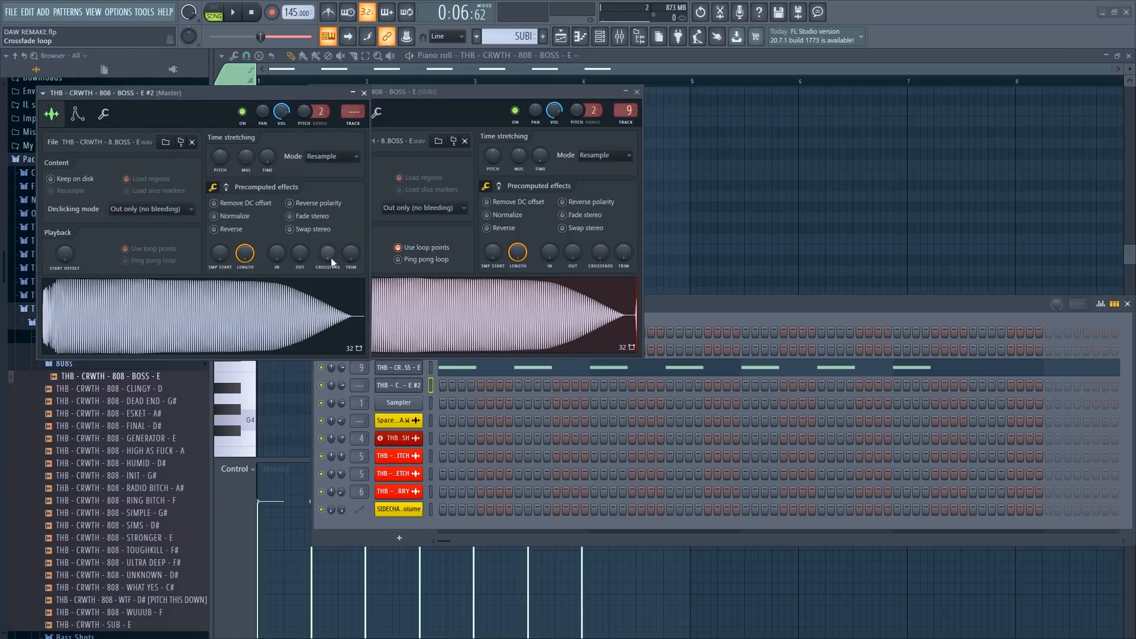
# Open the original 808 BOSS channel's piano roll in the SUBI pattern and play its notes.
pyautogui.rightClick(413, 375)
pyautogui.click(440, 365)
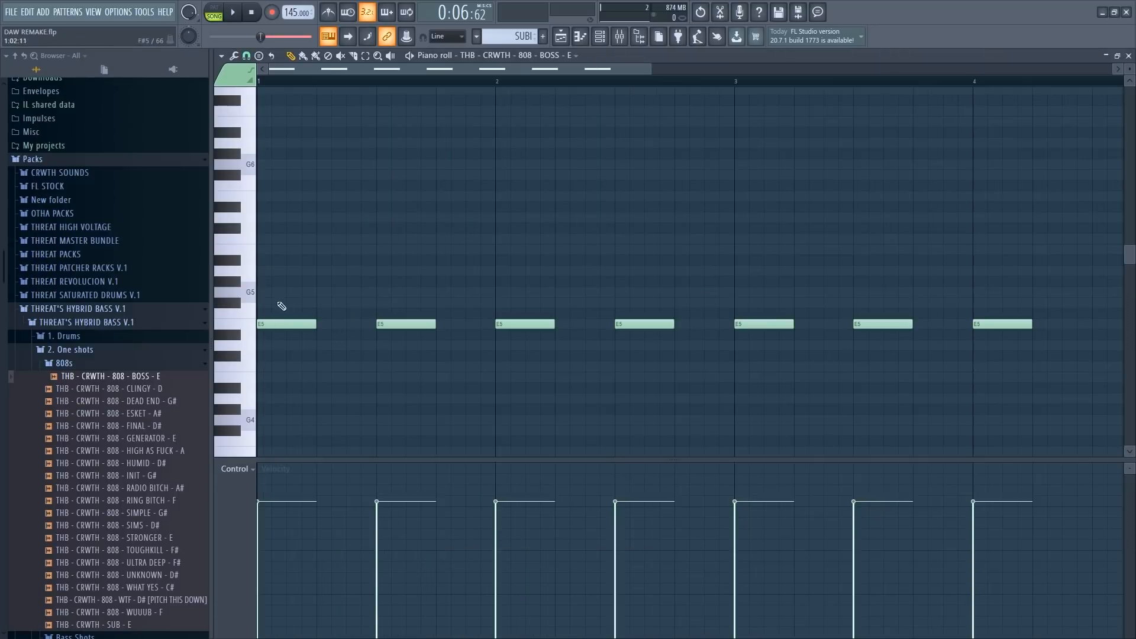
pyautogui.press('space')
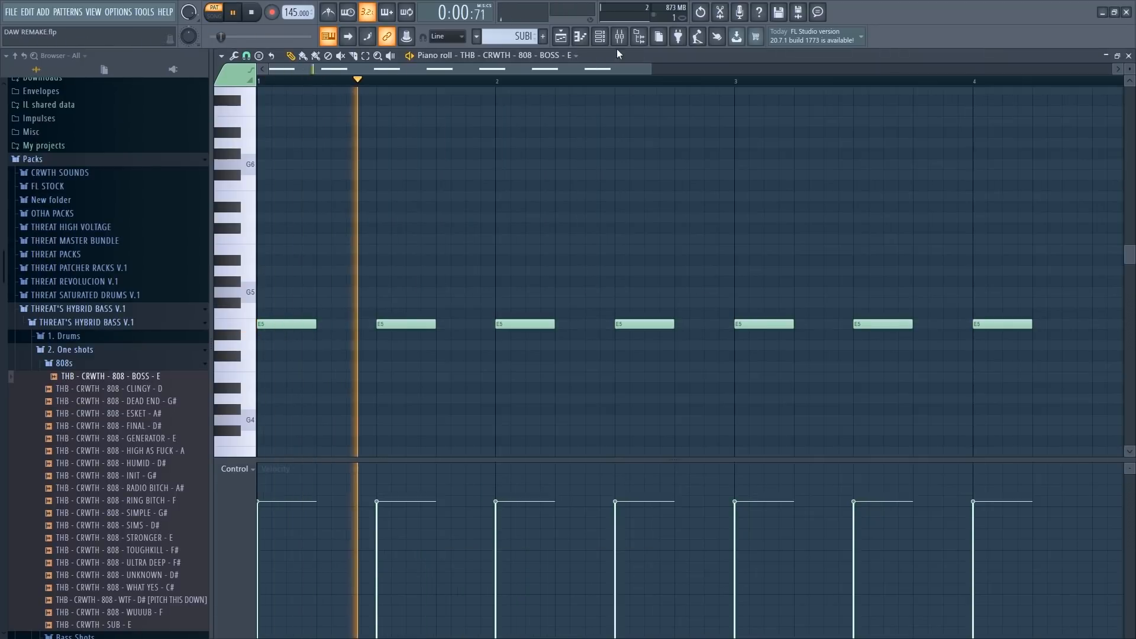
pyautogui.press('space')
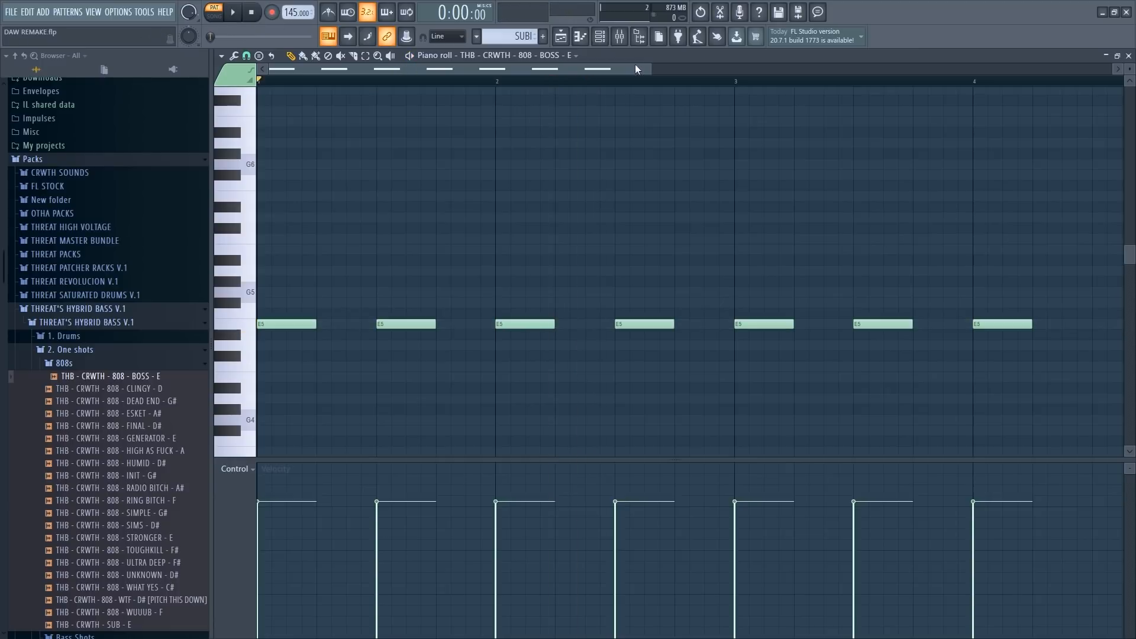
# Open Fruity parametric EQ 2 on the SUBI mixer track and play the pattern to check the sub through it.
pyautogui.click(619, 36)
pyautogui.click(1000, 312)
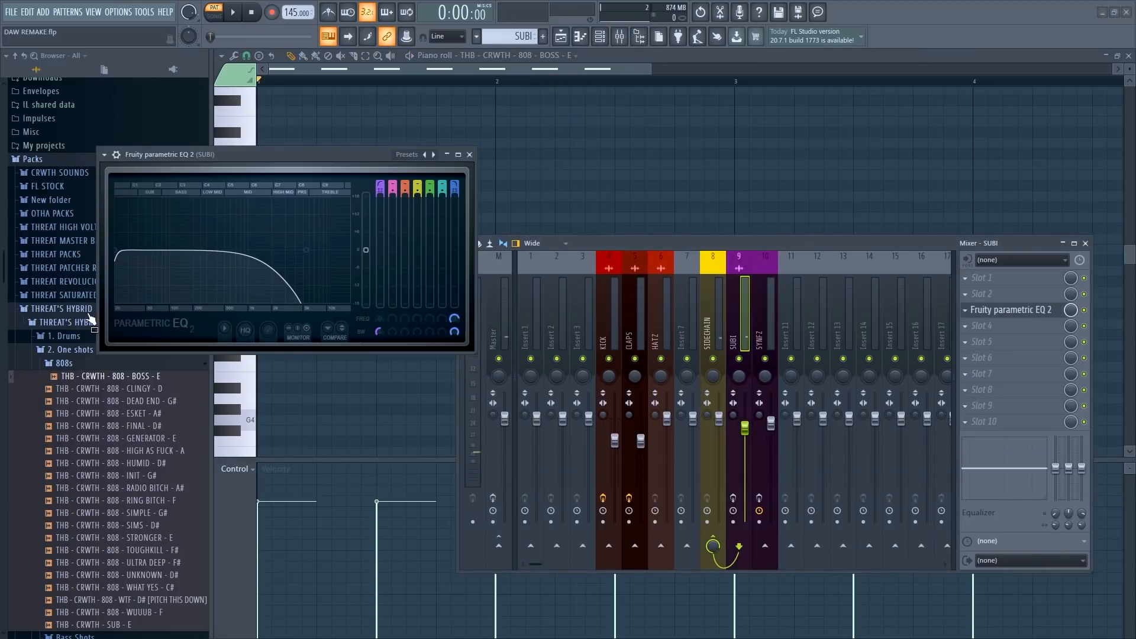
pyautogui.press('F9')
pyautogui.press('space')
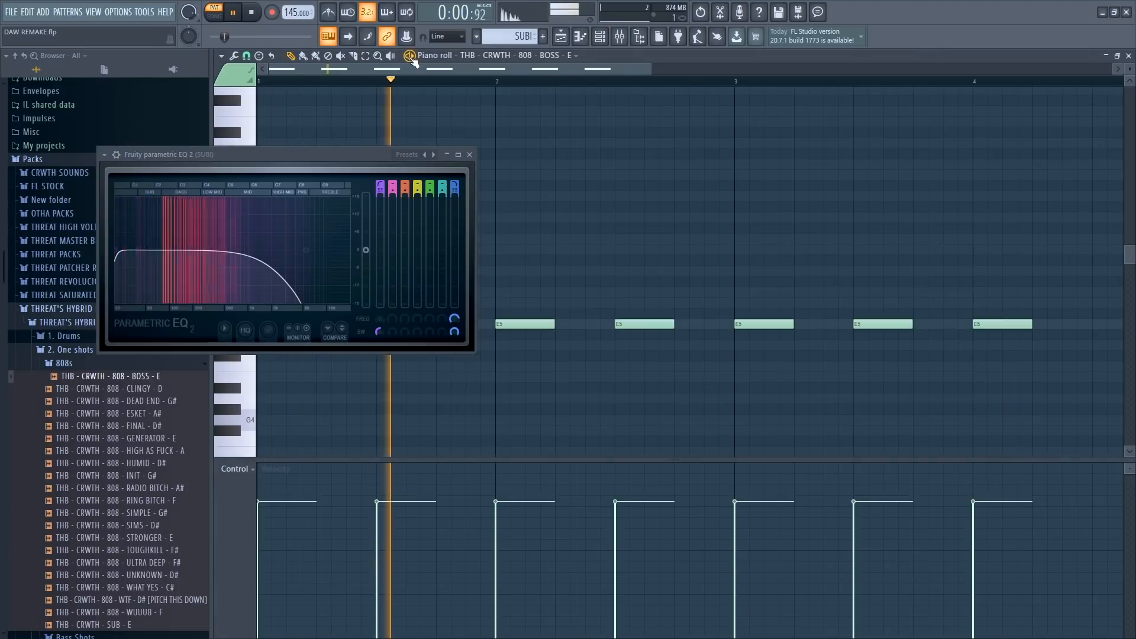
pyautogui.click(252, 15)
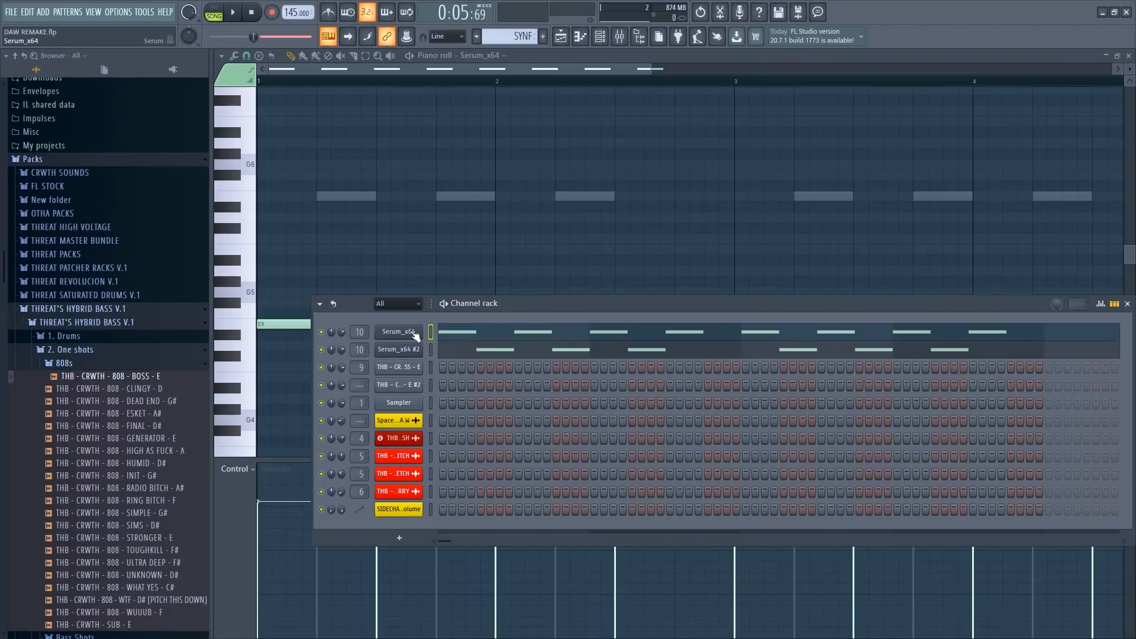
# Open the first Serum channel and browse the THREAT REVOLUCION V.1 presets to find LD - LAZER YOI.
pyautogui.click(416, 336)
pyautogui.click(710, 158)
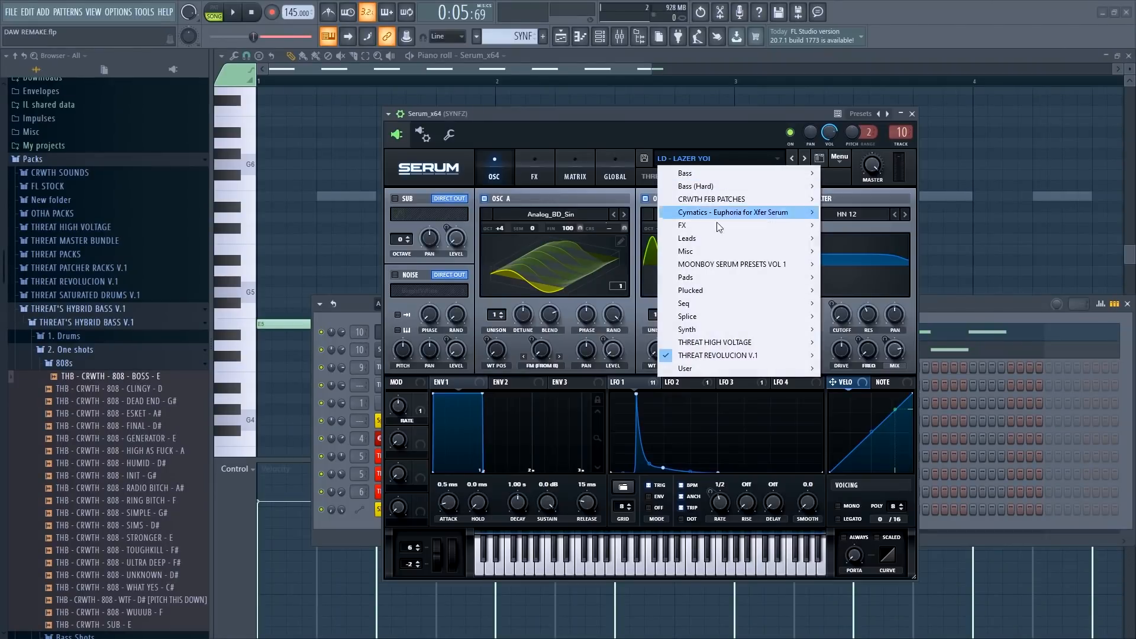
pyautogui.moveTo(721, 357)
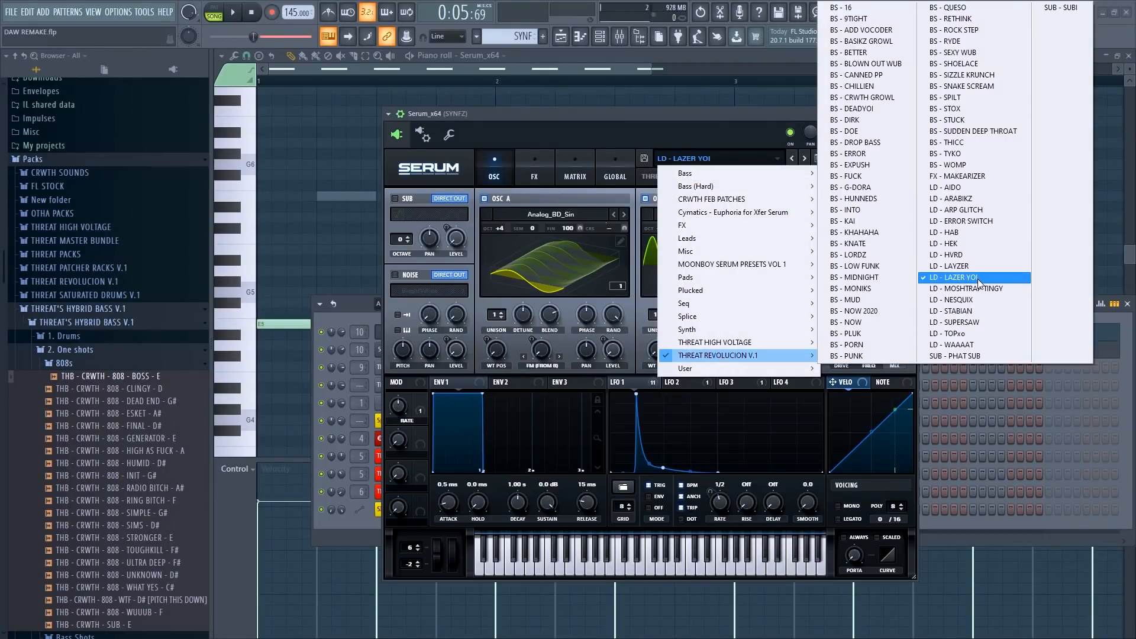
pyautogui.click(700, 117)
pyautogui.moveTo(697, 123); pyautogui.dragTo(760, 113)
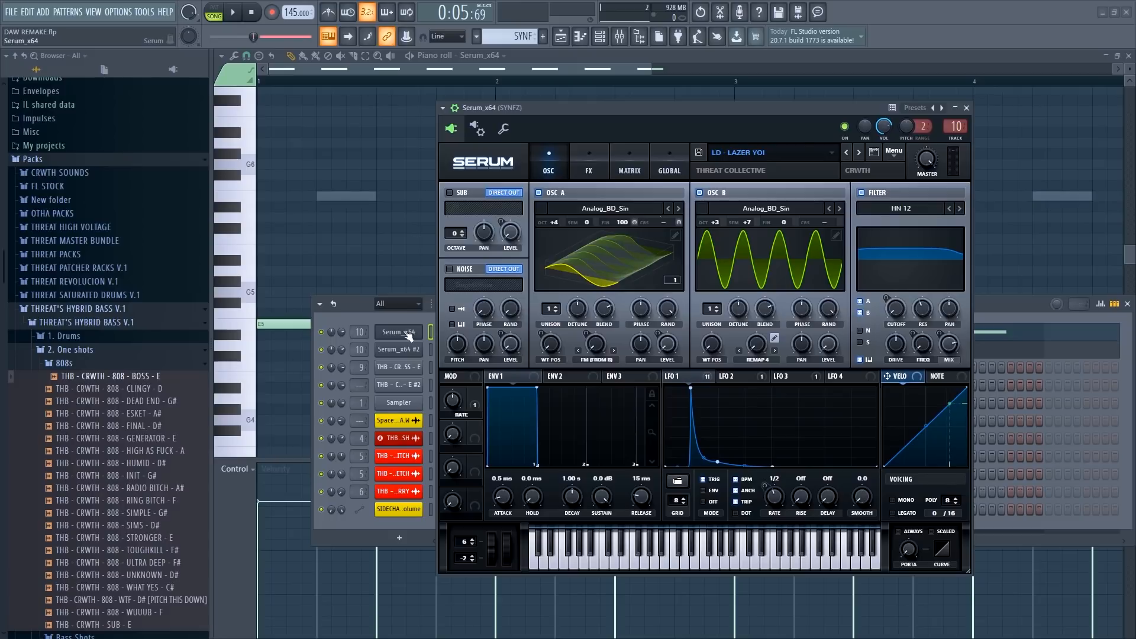
# Insert another Serum instance and set the wavetables of both oscillators A and B to Analog_BD_Sin.
pyautogui.rightClick(407, 332)
pyautogui.moveTo(474, 413)
pyautogui.click(501, 171)
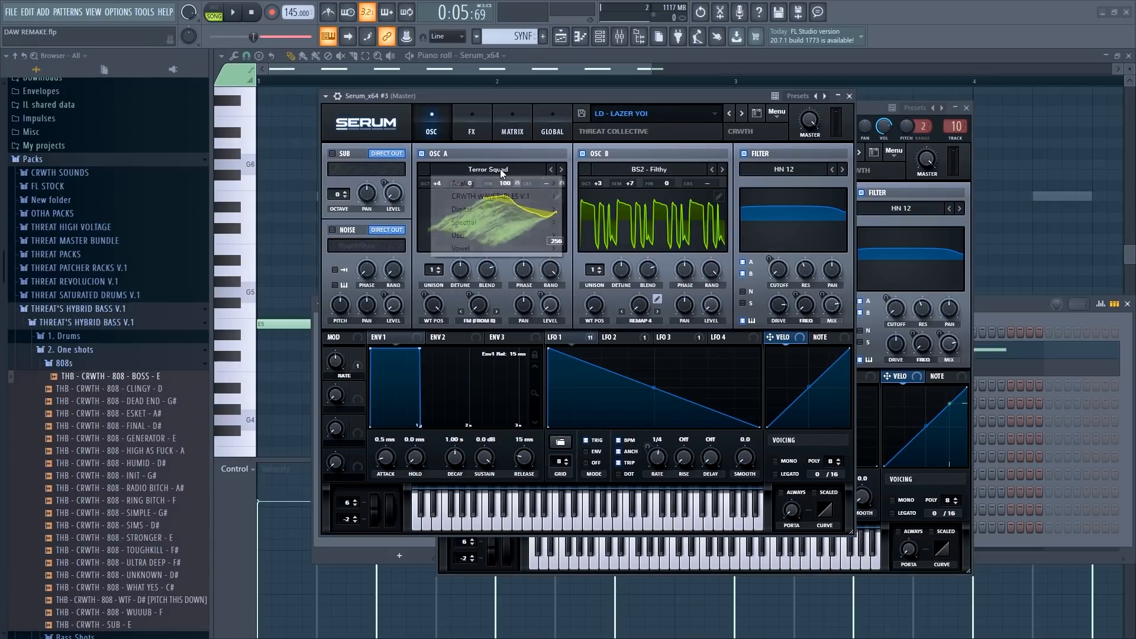
pyautogui.moveTo(502, 184)
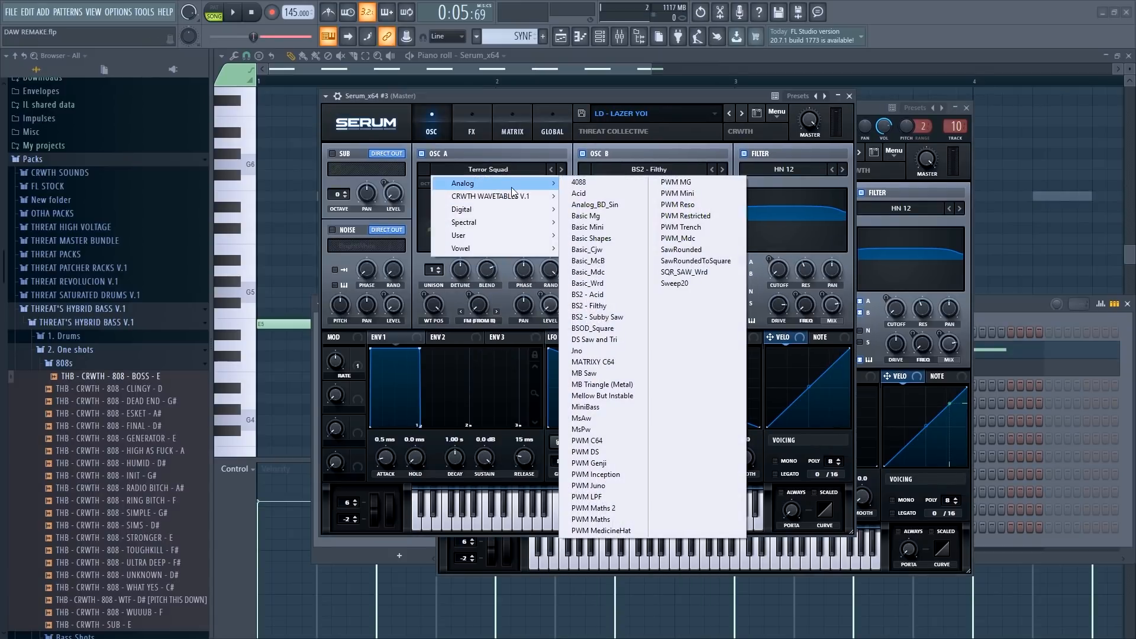
pyautogui.click(589, 208)
pyautogui.click(643, 171)
pyautogui.moveTo(651, 183)
pyautogui.click(747, 205)
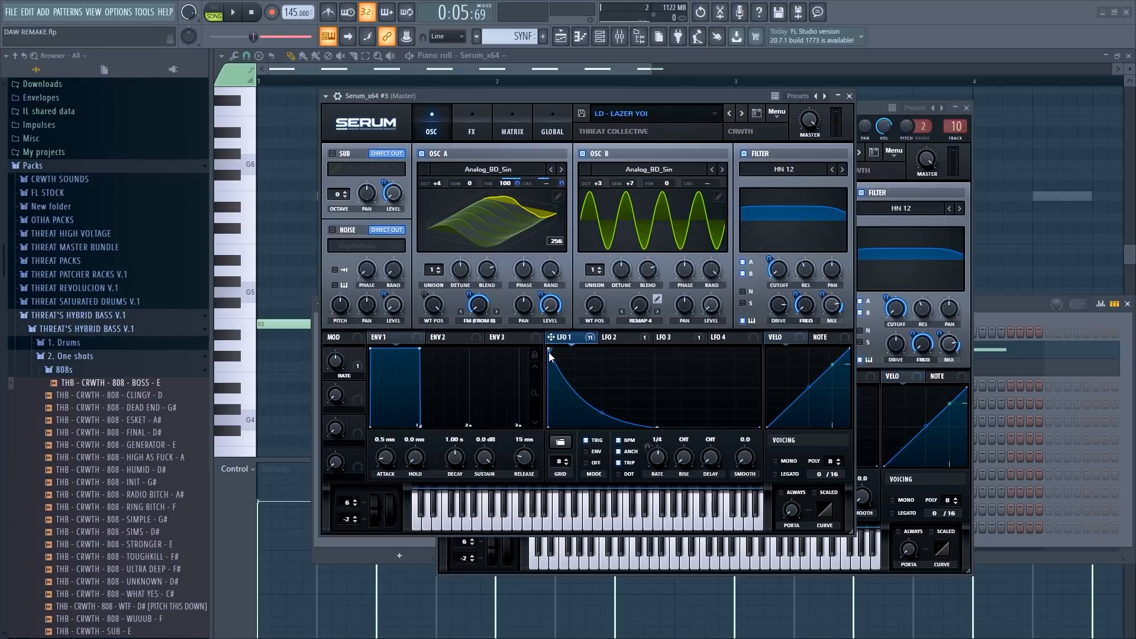
# Reshape LFO 1 in the new Serum into a short rise with a steep curved decay, and audition the sound.
pyautogui.moveTo(549, 352); pyautogui.dragTo(563, 359)
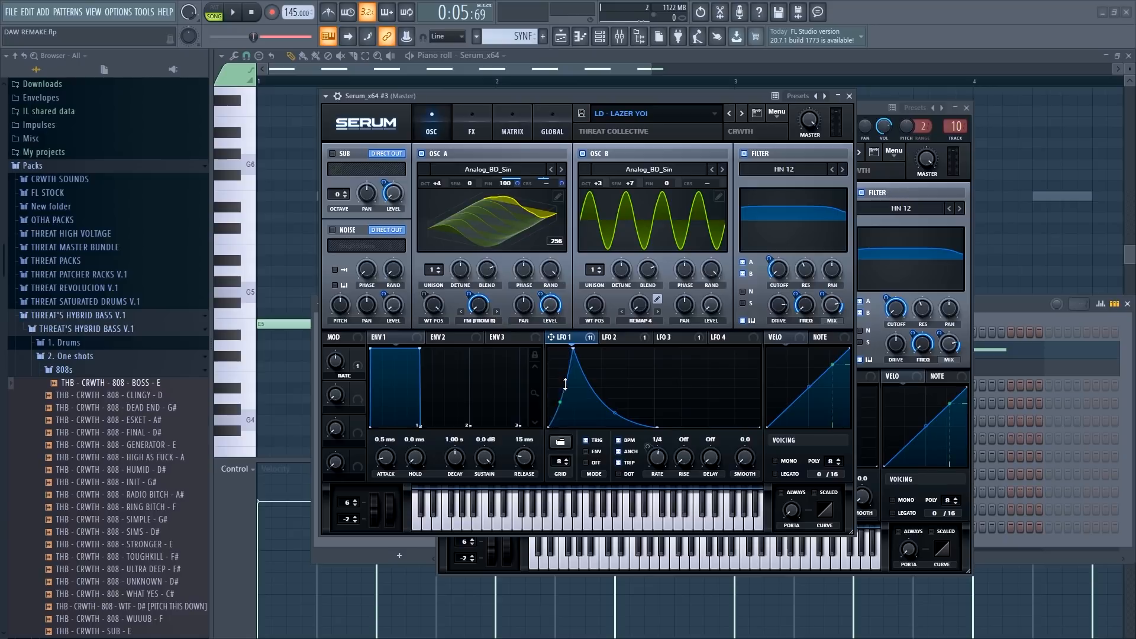
pyautogui.moveTo(613, 416); pyautogui.dragTo(614, 421)
pyautogui.press('x')
pyautogui.press('x')
pyautogui.press('x')
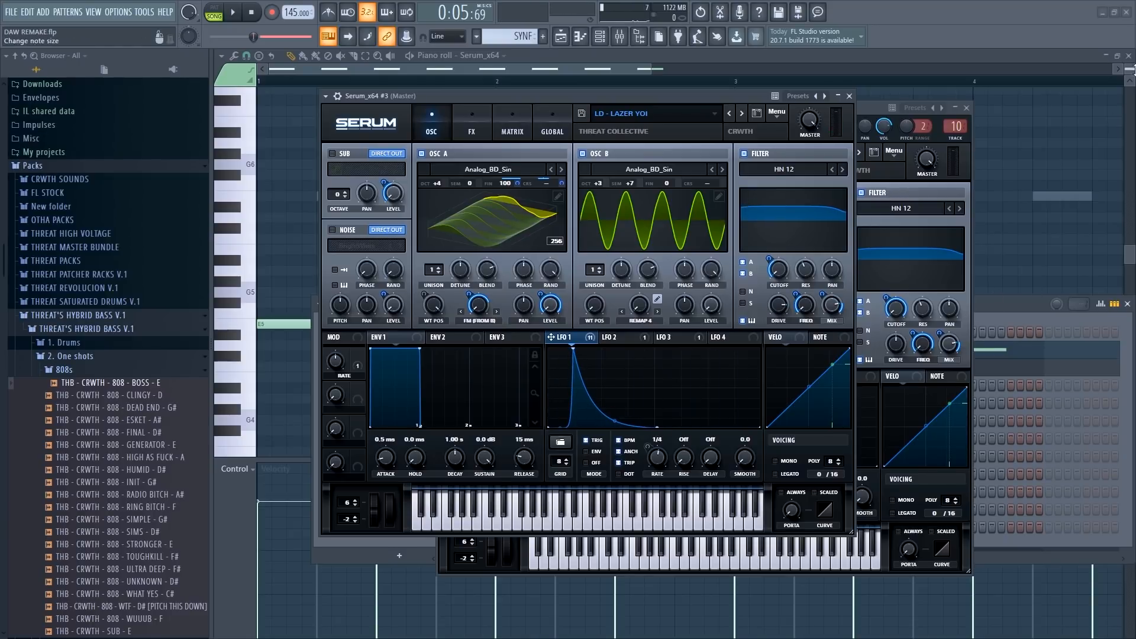
# Close the piano roll and both Serum windows to get back to the start of the drop in the playlist.
pyautogui.click(1129, 55)
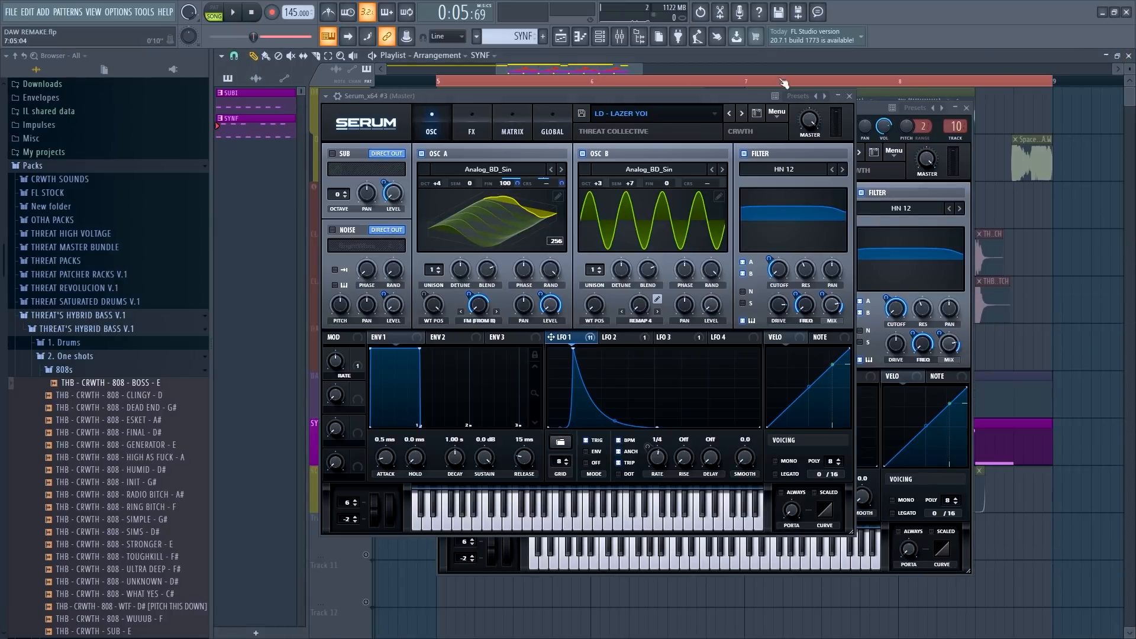
pyautogui.click(849, 96)
pyautogui.click(967, 108)
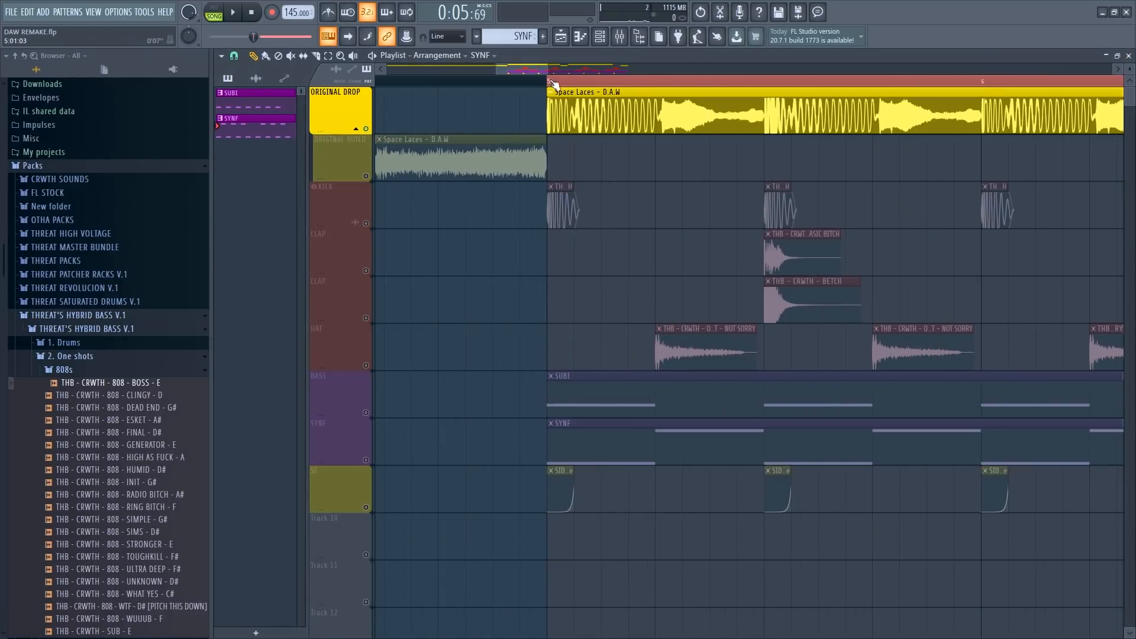
pyautogui.scroll(3, 527, 70)
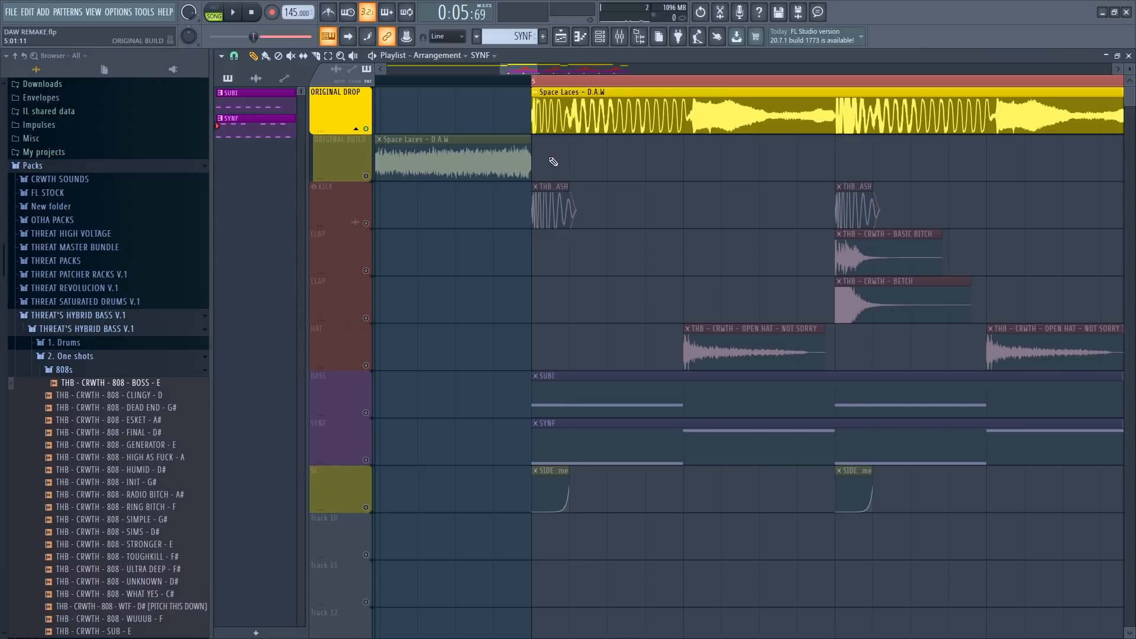
# Open the original Serum lead from the channel rack, stop playback and show its effects chain.
pyautogui.press('F6')
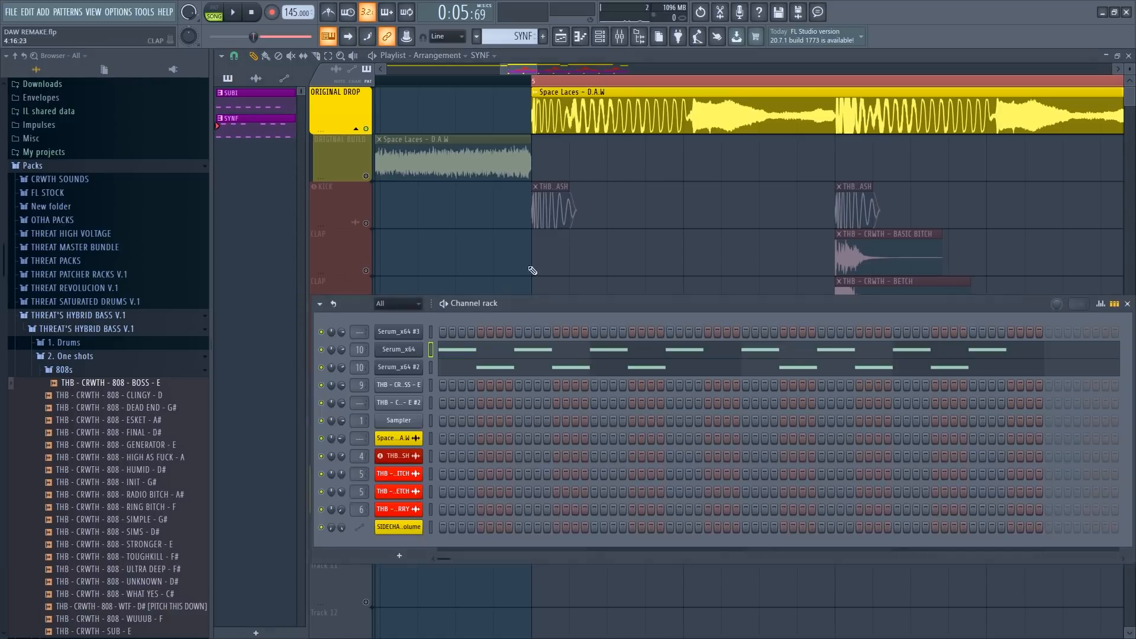
pyautogui.click(411, 354)
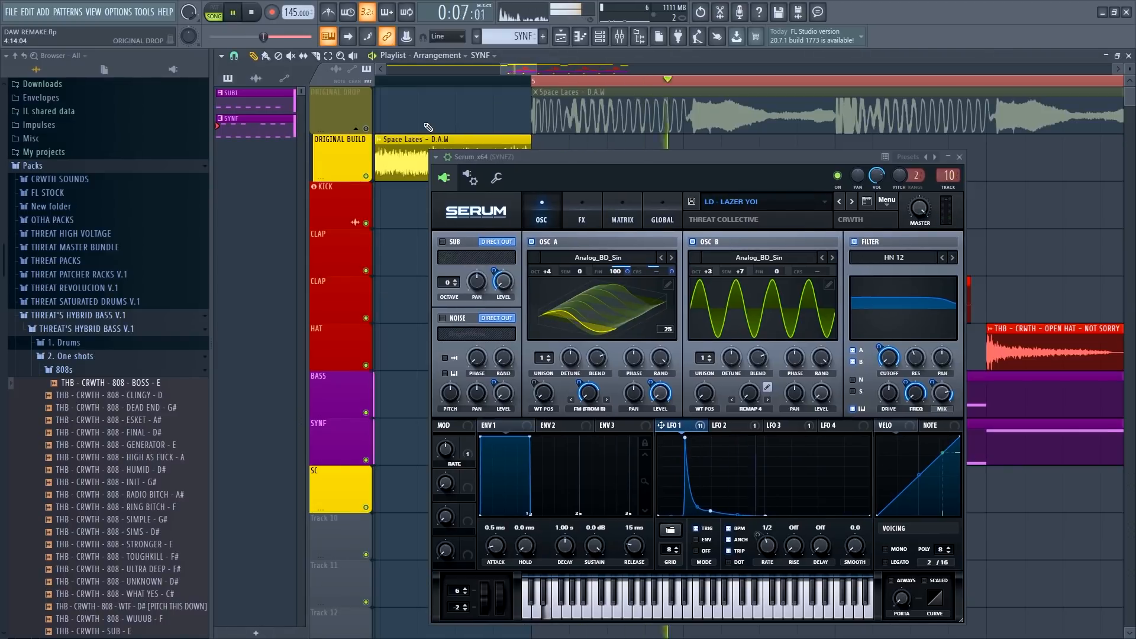
pyautogui.press('space')
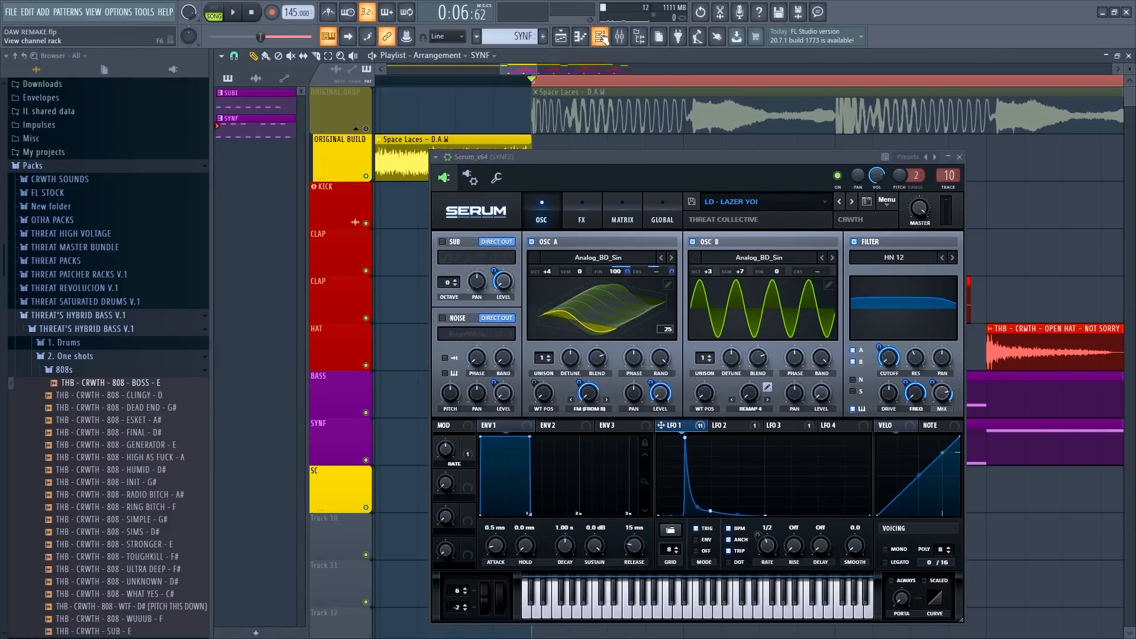
pyautogui.click(601, 37)
pyautogui.click(582, 214)
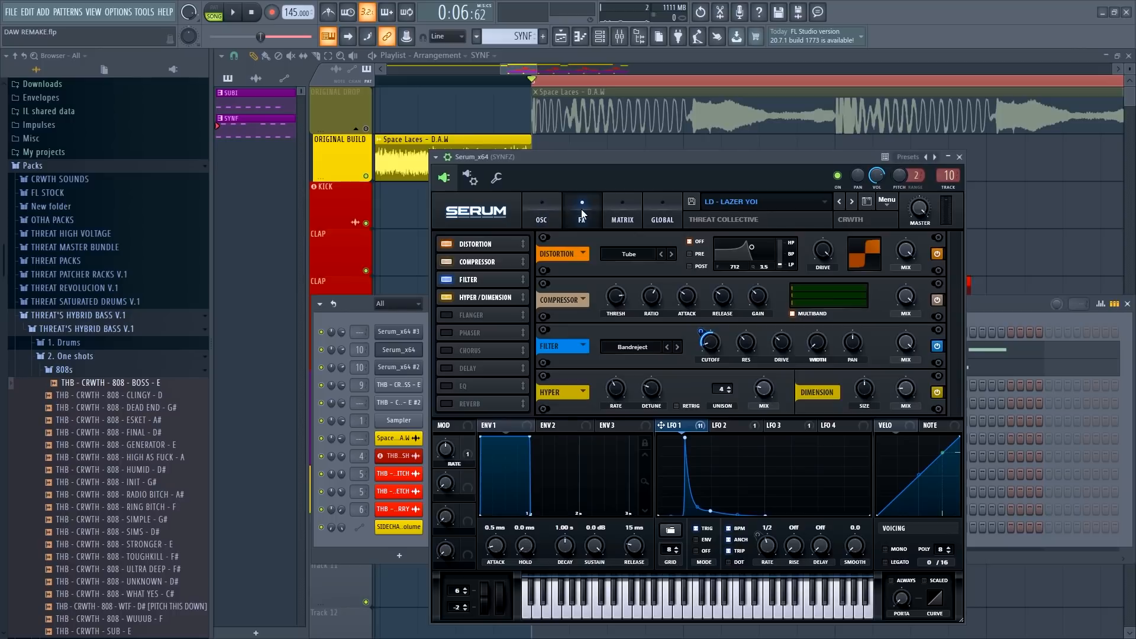
# Review the lead's modulation matrix, global settings and oscillators, and close its Serum window.
pyautogui.click(612, 208)
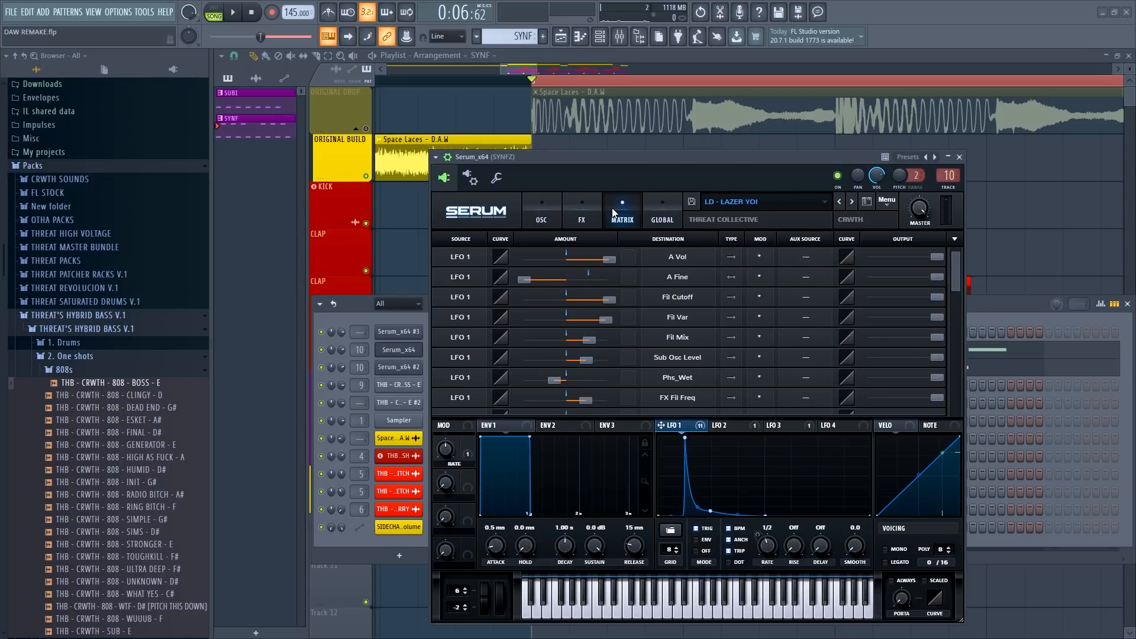
pyautogui.click(659, 207)
pyautogui.click(542, 211)
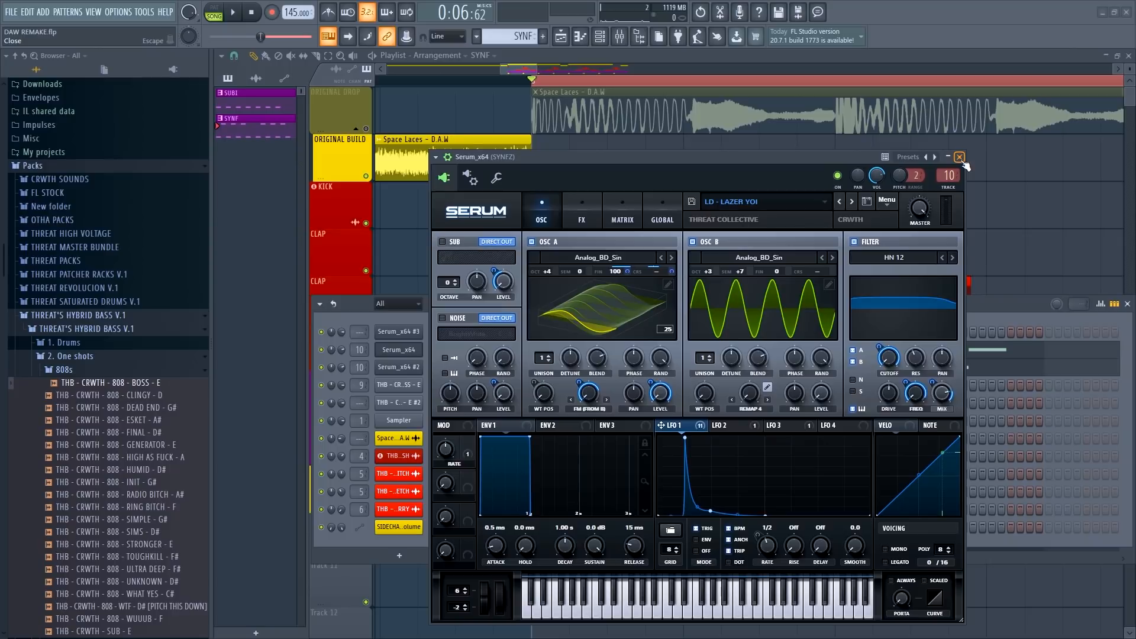
pyautogui.click(959, 157)
# Open the second Serum lead from the channel rack over its piano roll and audition its sound.
pyautogui.click(600, 37)
pyautogui.click(601, 37)
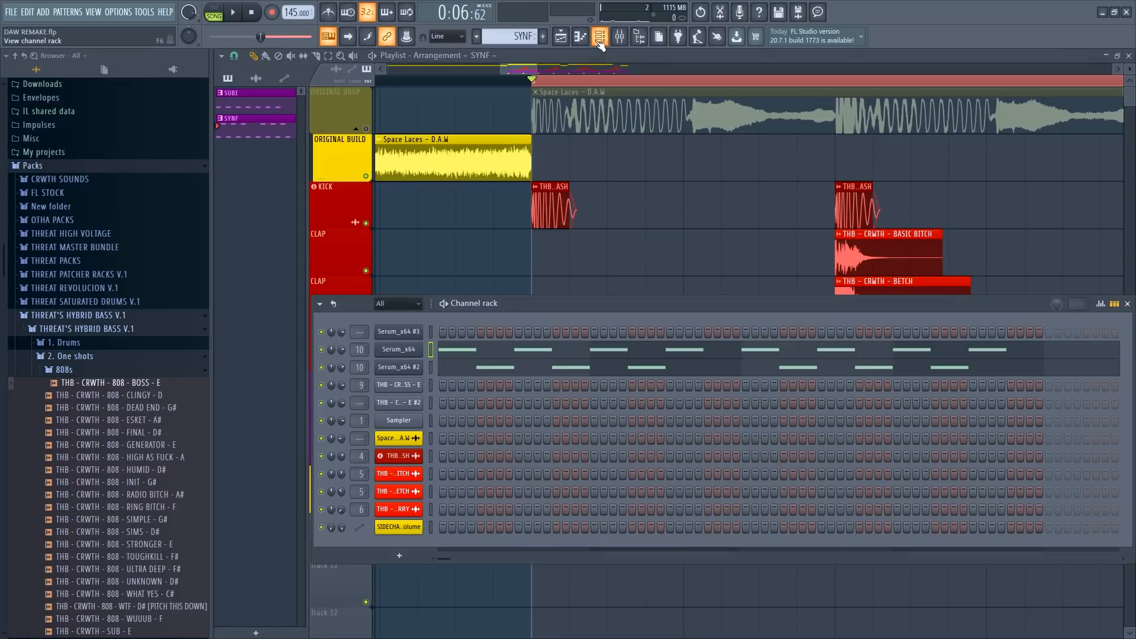
pyautogui.click(410, 371)
pyautogui.click(580, 37)
pyautogui.moveTo(607, 112); pyautogui.dragTo(785, 278)
pyautogui.moveTo(556, 275); pyautogui.dragTo(487, 146)
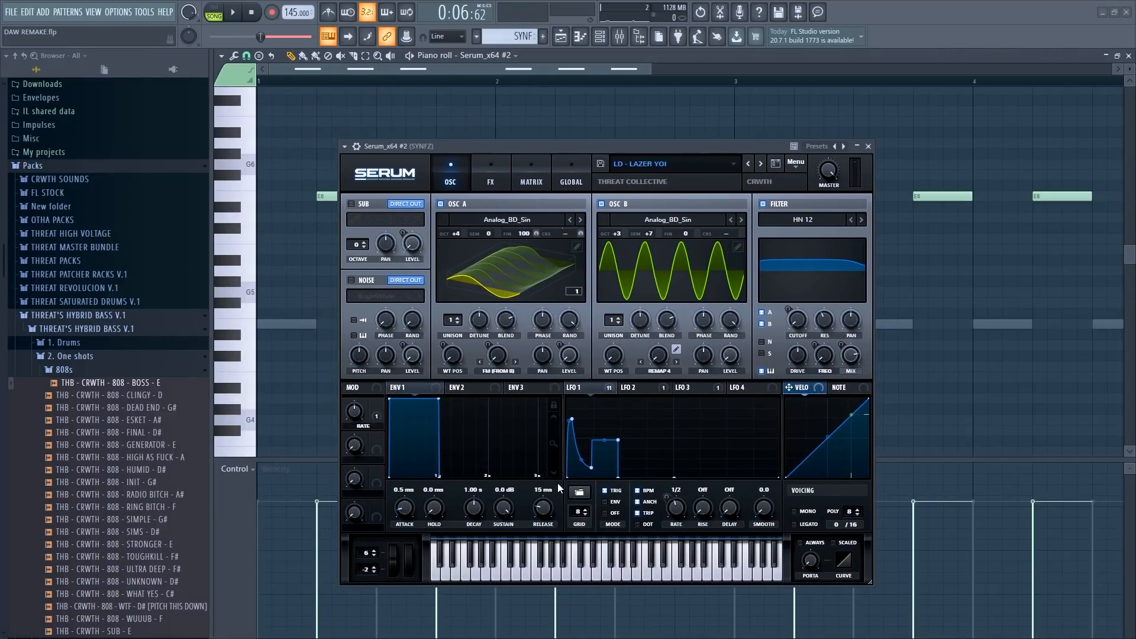
pyautogui.press('c')
pyautogui.press('c')
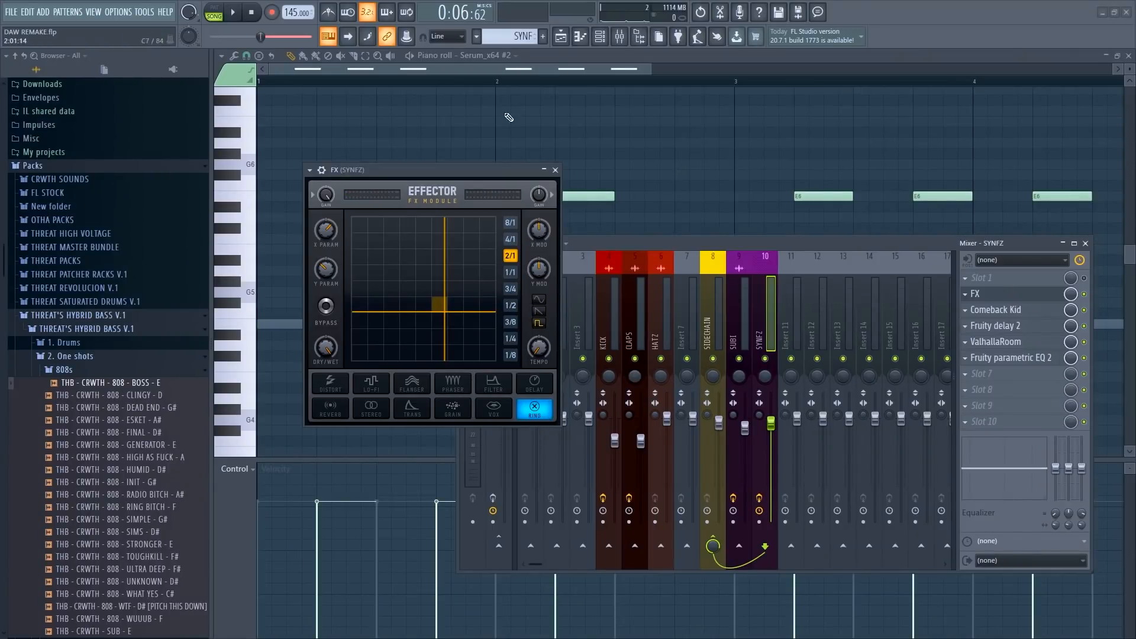
# Play the SYNF pattern with the SYNFZ mixer track and its Effector shown, and stop playback.
pyautogui.click(410, 56)
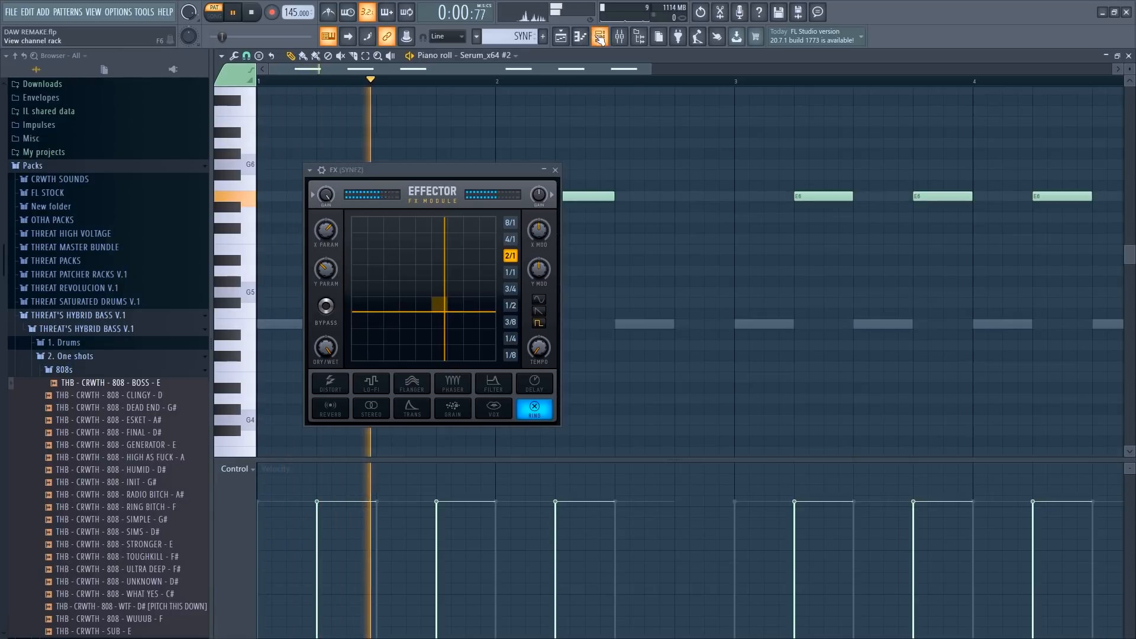
pyautogui.click(601, 38)
pyautogui.click(620, 37)
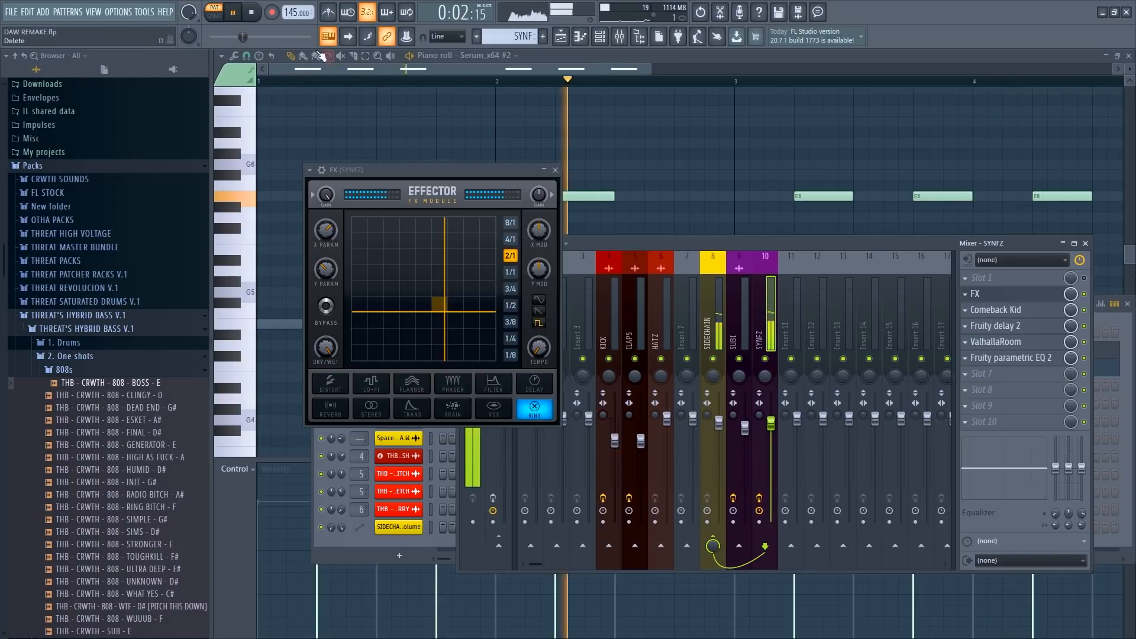
pyautogui.press('space')
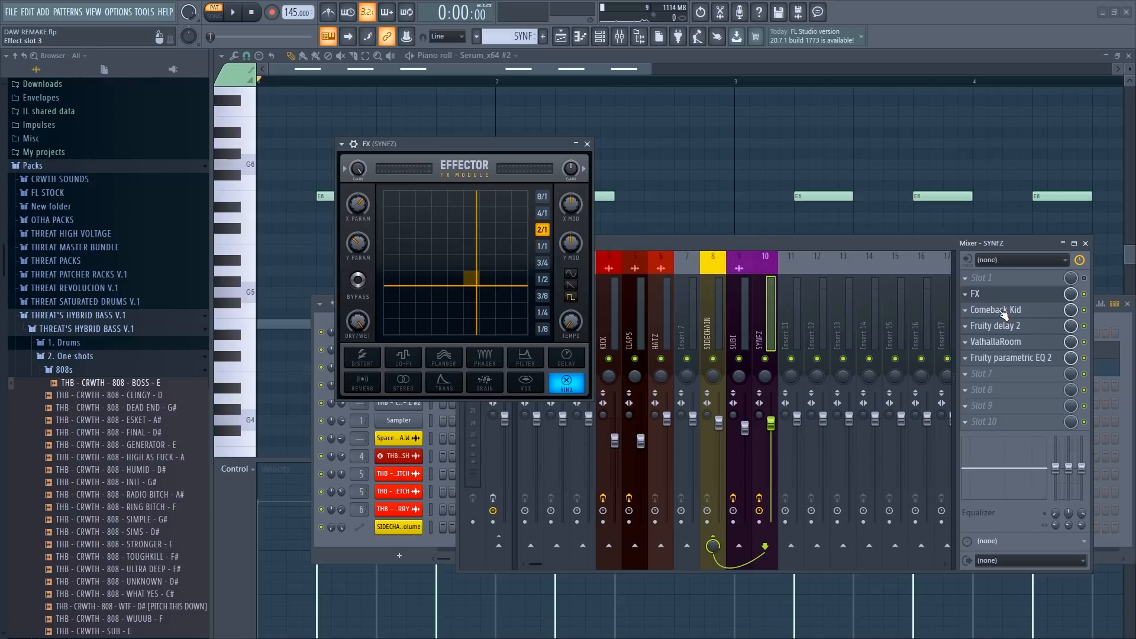
# Open Comeback Kid on the SYNFZ track and compare the pattern's sound with the effect bypassed.
pyautogui.click(1004, 314)
pyautogui.moveTo(586, 145); pyautogui.dragTo(676, 124)
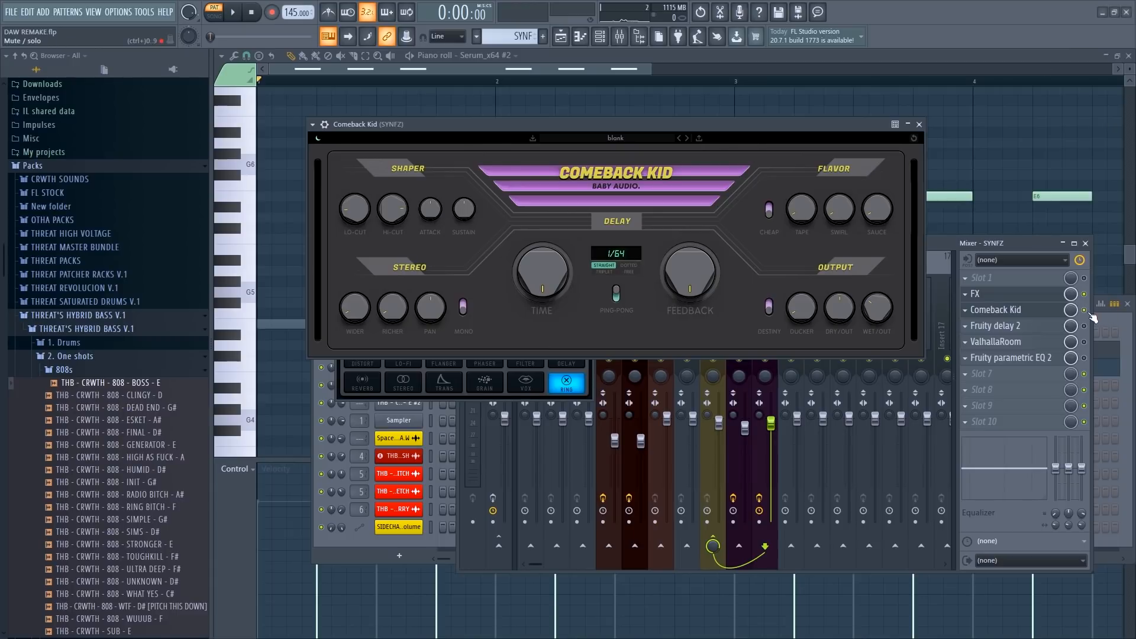
pyautogui.click(1127, 304)
pyautogui.click(1084, 310)
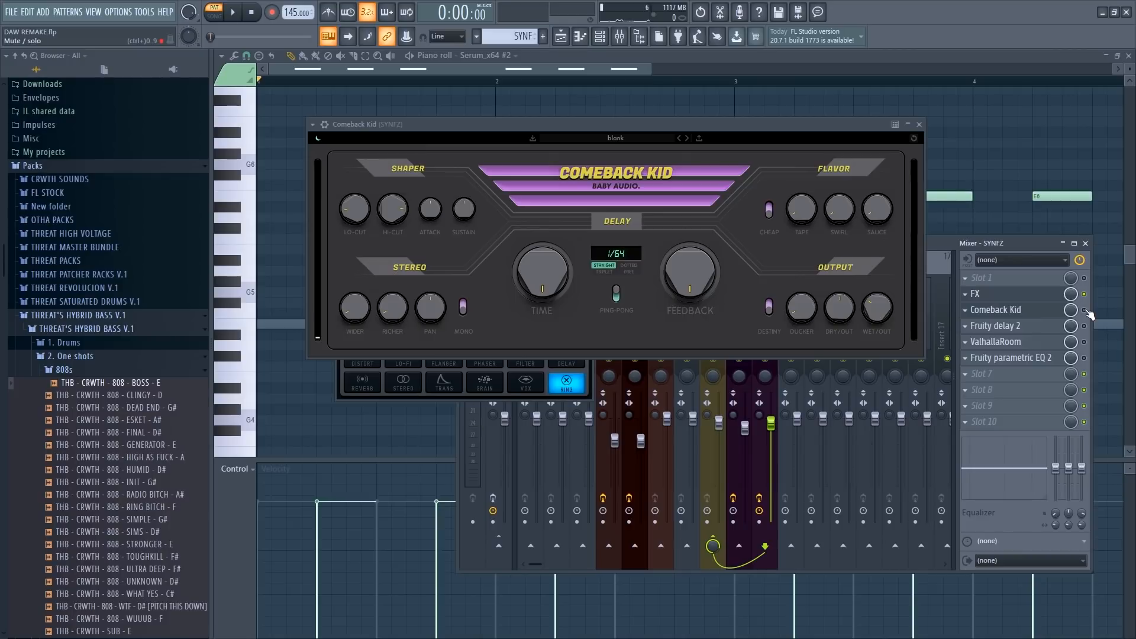
pyautogui.press('space')
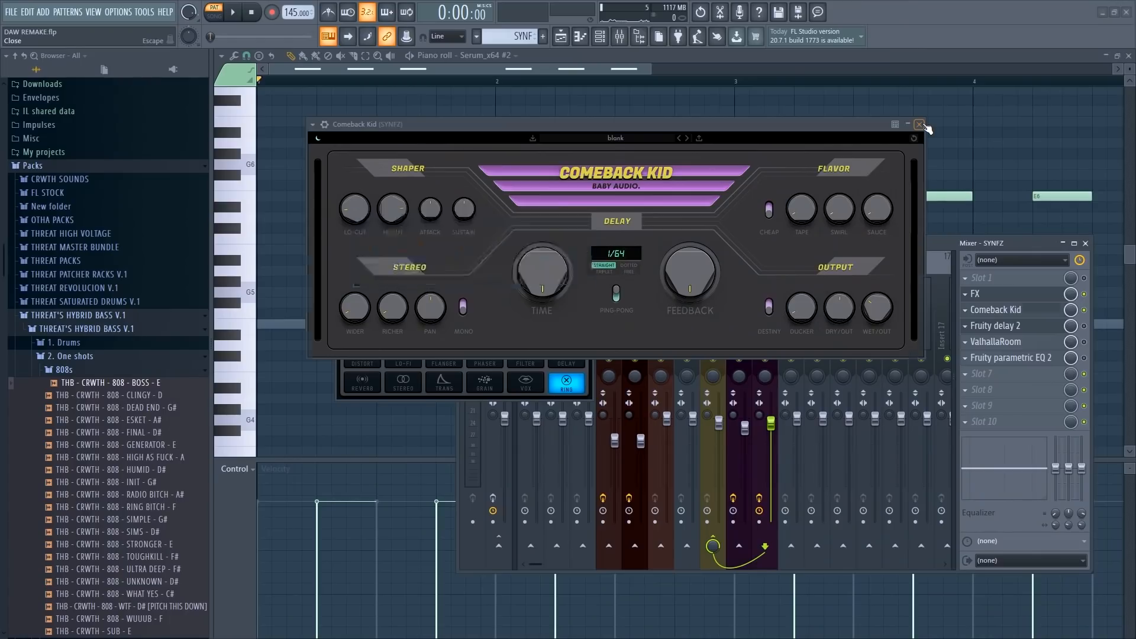
# Open Fruity delay 2 in place of Comeback Kid and audition the pattern with the second Serum channel muted.
pyautogui.click(592, 148)
pyautogui.moveTo(734, 225); pyautogui.dragTo(638, 221)
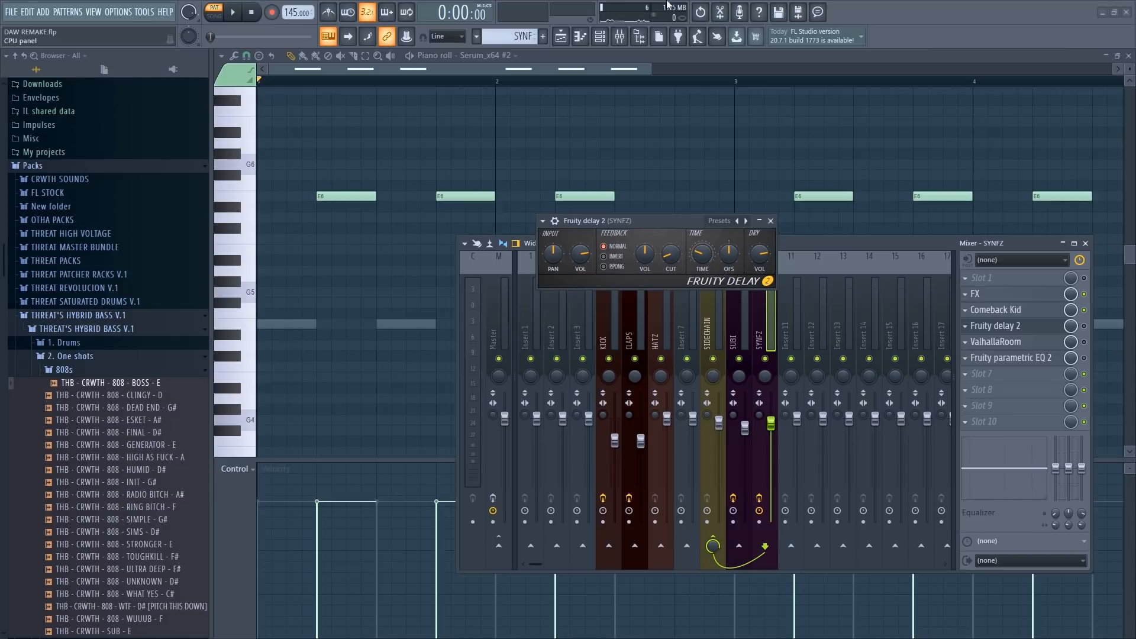
pyautogui.press('F6')
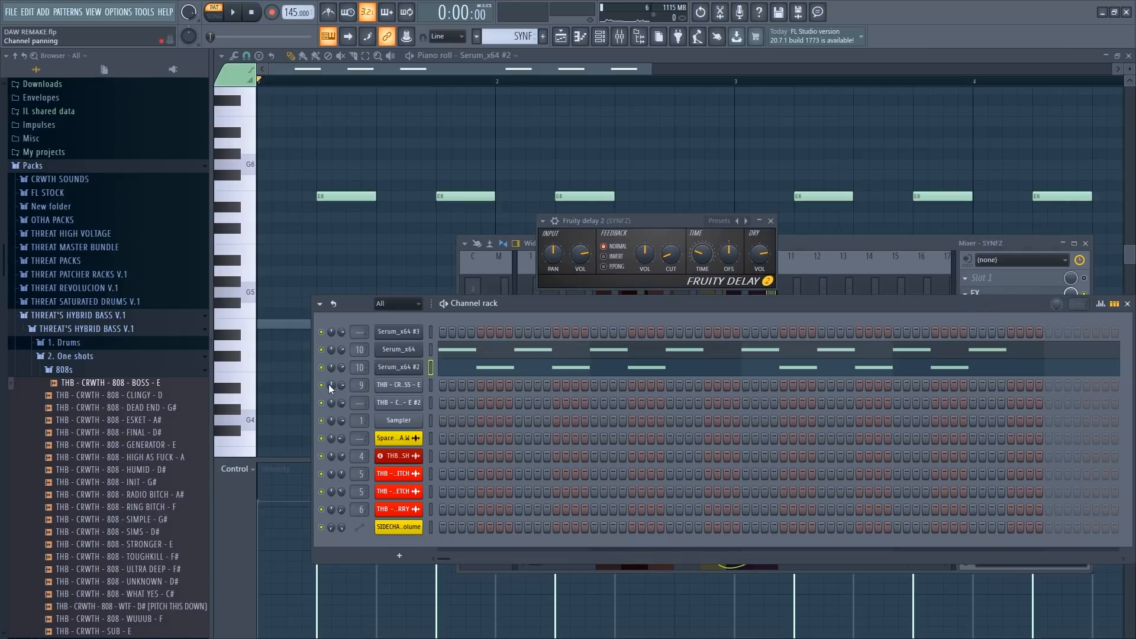
pyautogui.click(444, 303)
pyautogui.press('F9')
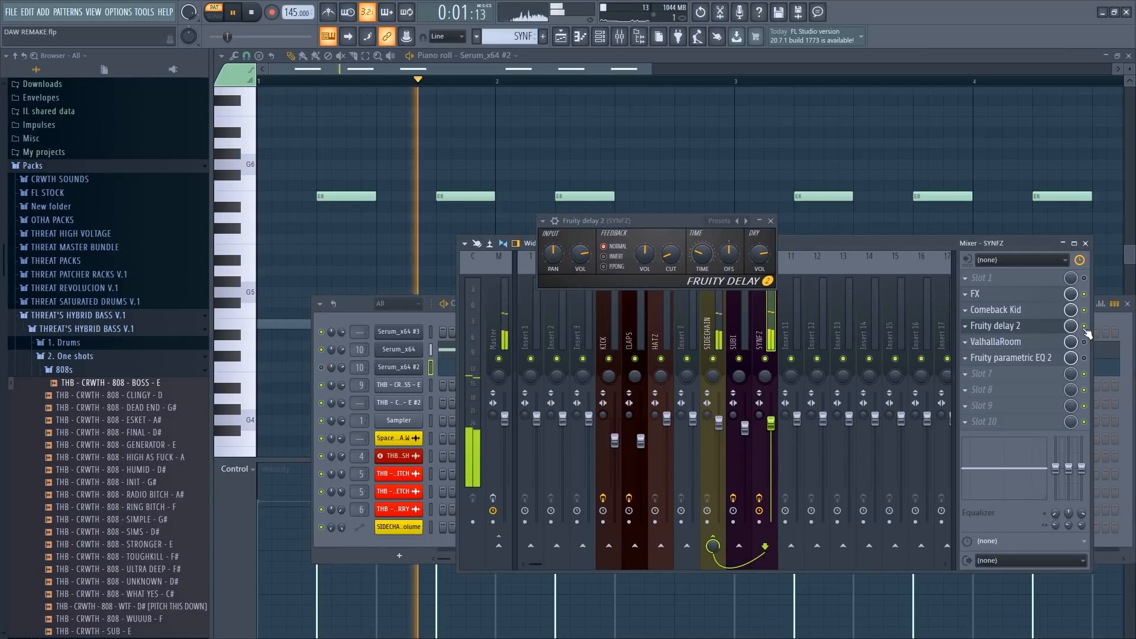
pyautogui.press('space')
# Examine the preset values available for Fruity delay 2's Time control, and close the delay.
pyautogui.moveTo(639, 219); pyautogui.dragTo(469, 182)
pyautogui.rightClick(530, 220)
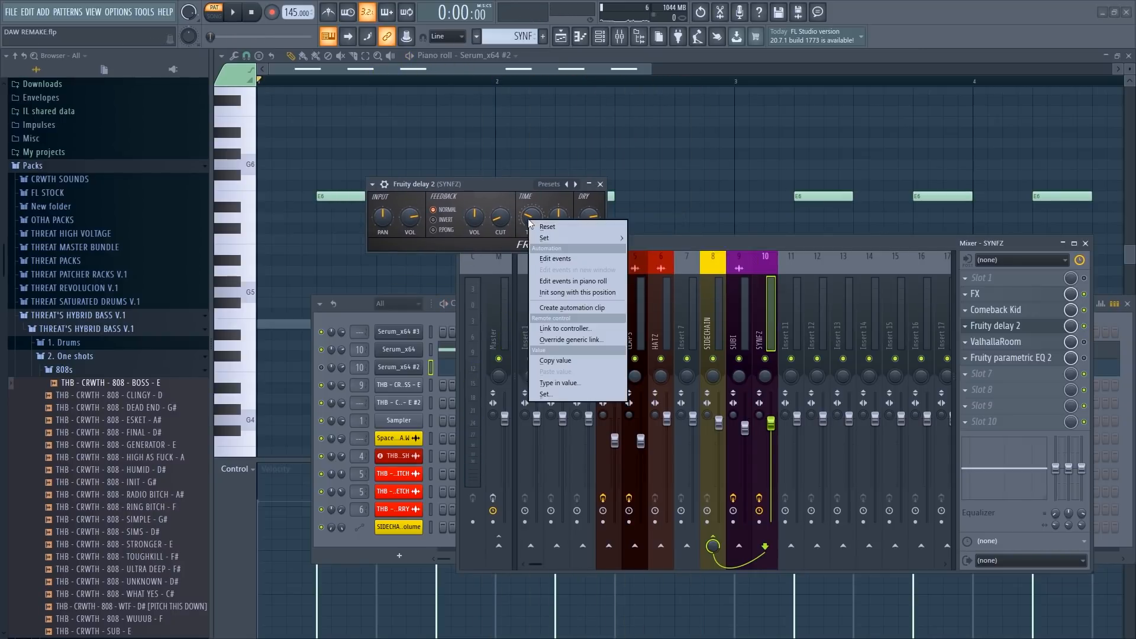
pyautogui.moveTo(583, 238)
pyautogui.click(663, 272)
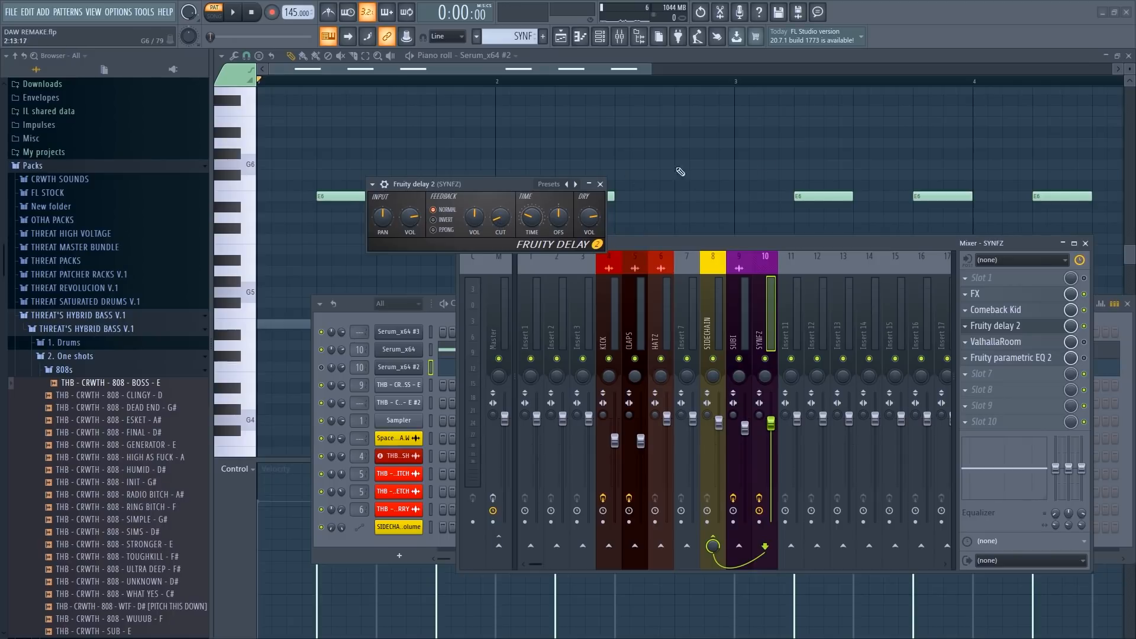
pyautogui.click(600, 184)
# Open ValhallaRoom and Fruity parametric EQ 2 on the SYNFZ track to review them, and audition the pattern.
pyautogui.click(1029, 344)
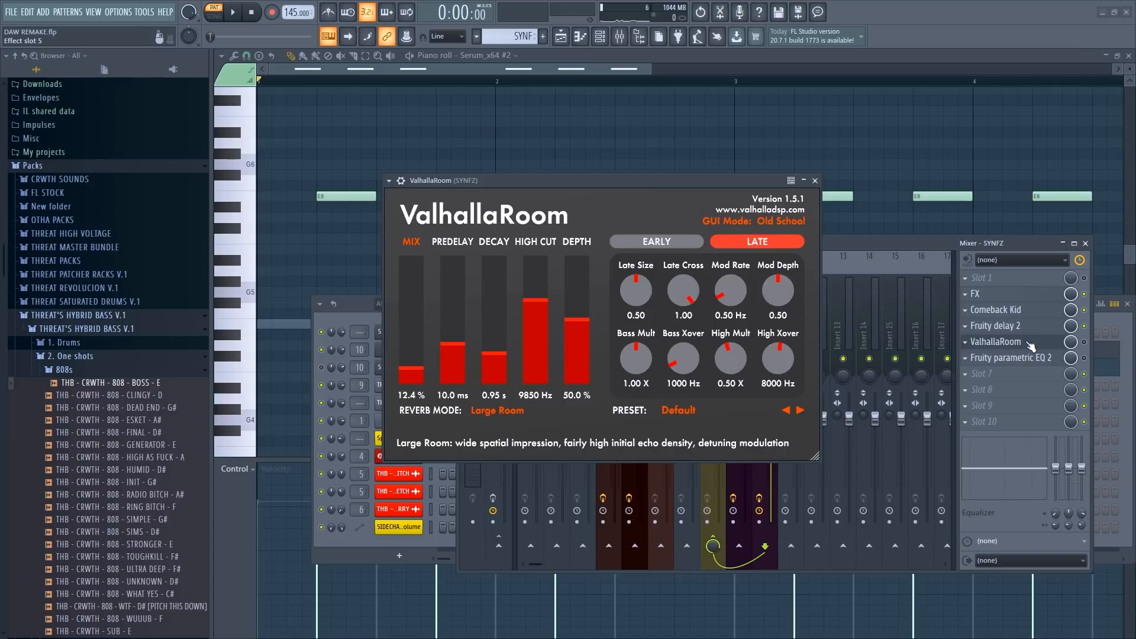
pyautogui.click(1028, 357)
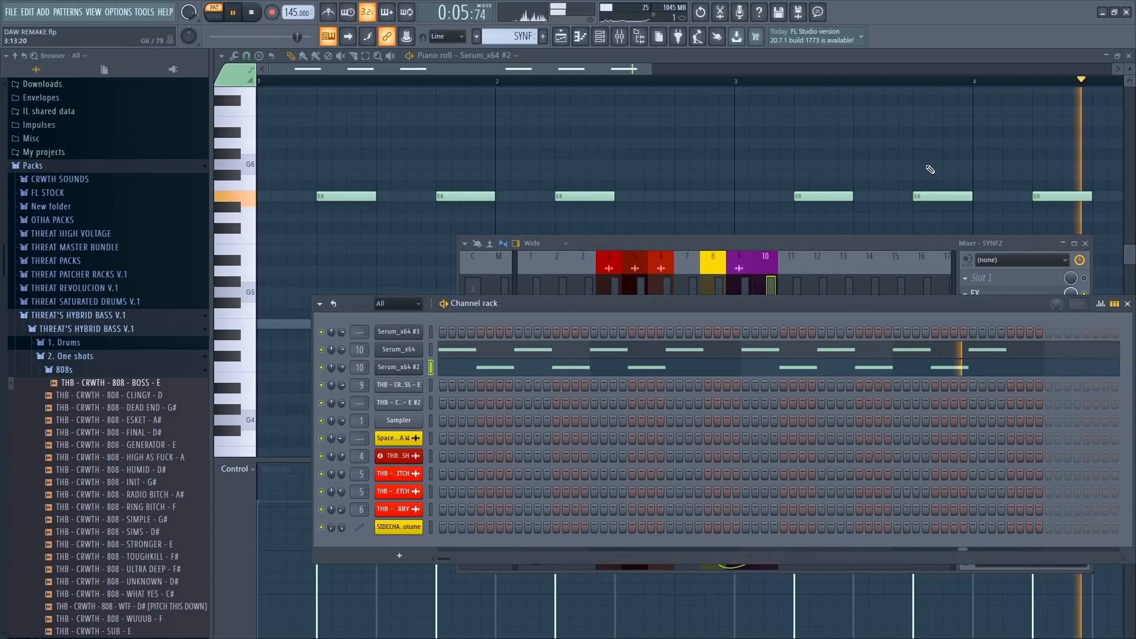
pyautogui.press('space')
# Reopen the Effector on the SYNFZ track and set its X Mod amount to 33.91 while the pattern plays.
pyautogui.click(974, 261)
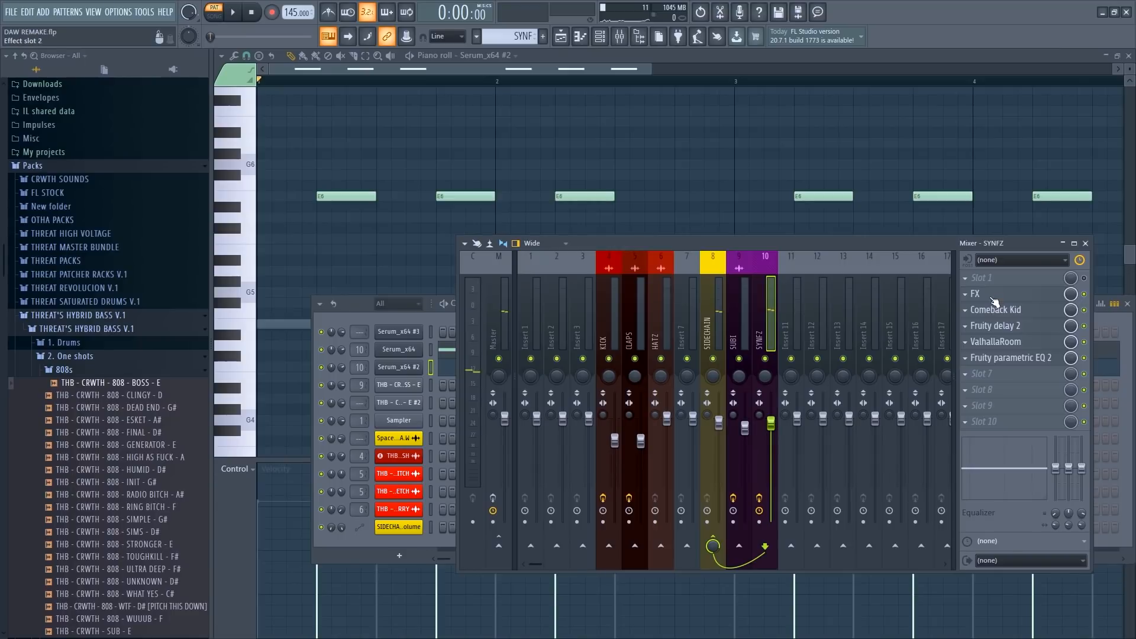
pyautogui.click(979, 293)
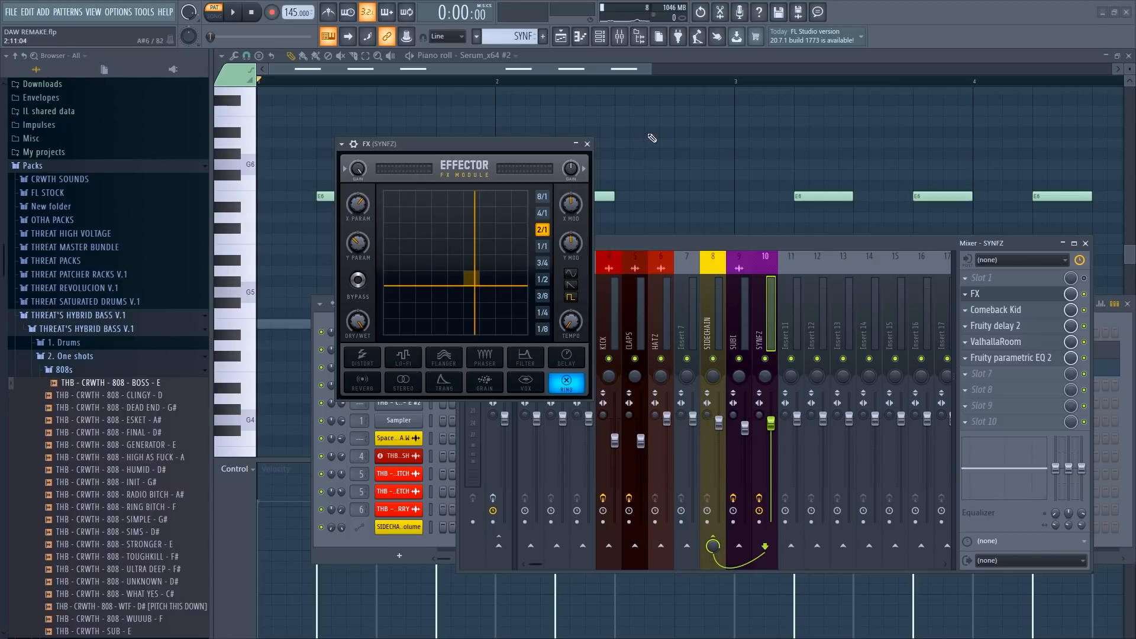
pyautogui.rightClick(569, 215)
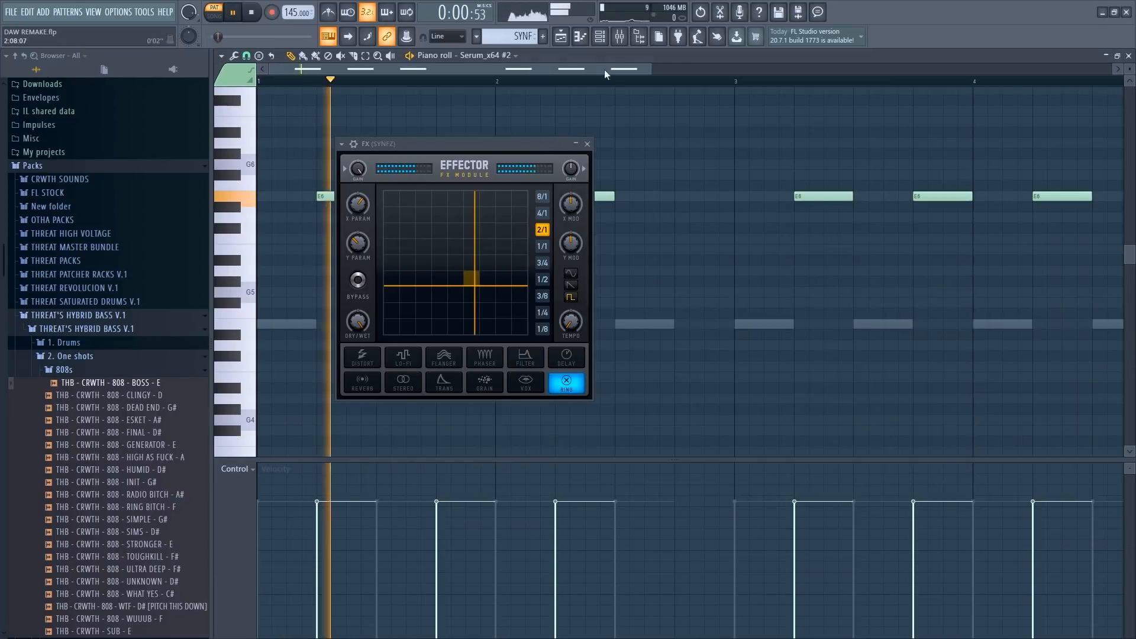
pyautogui.moveTo(570, 209); pyautogui.dragTo(570, 189)
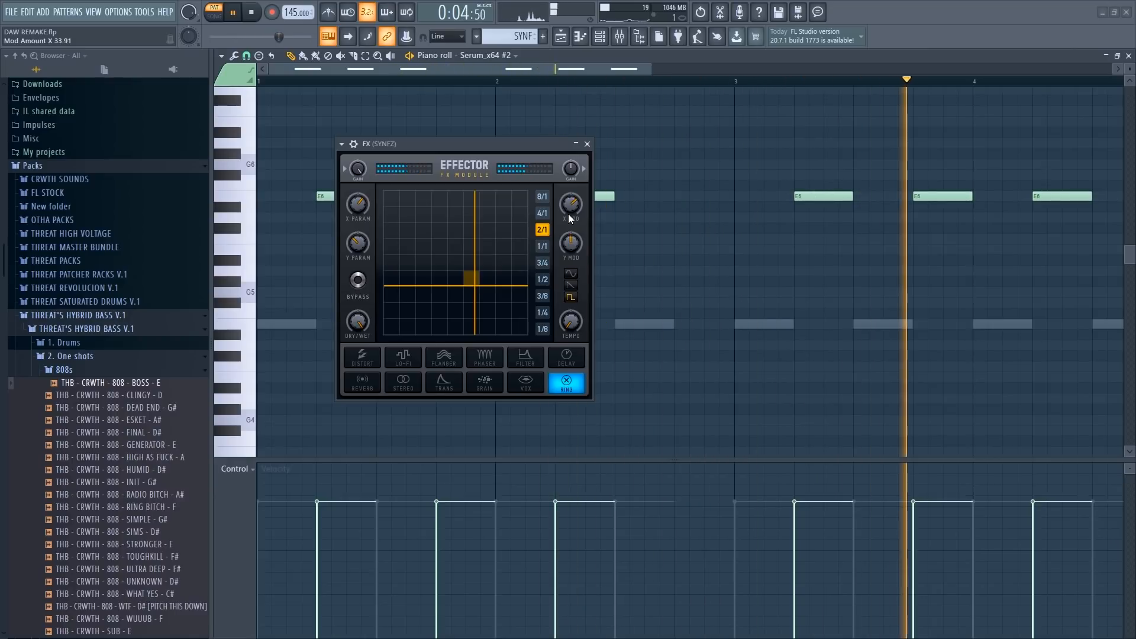
pyautogui.click(254, 13)
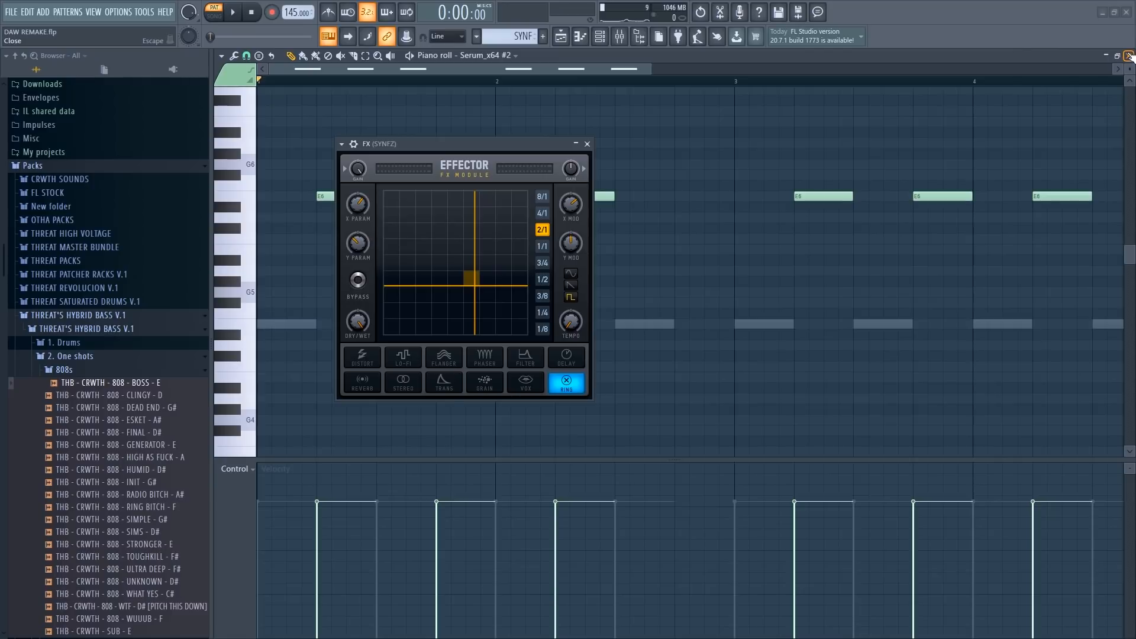
# Return from the piano roll to the drop in the playlist and show the SIDECHAIN track in the mixer.
pyautogui.click(1131, 55)
pyautogui.click(572, 66)
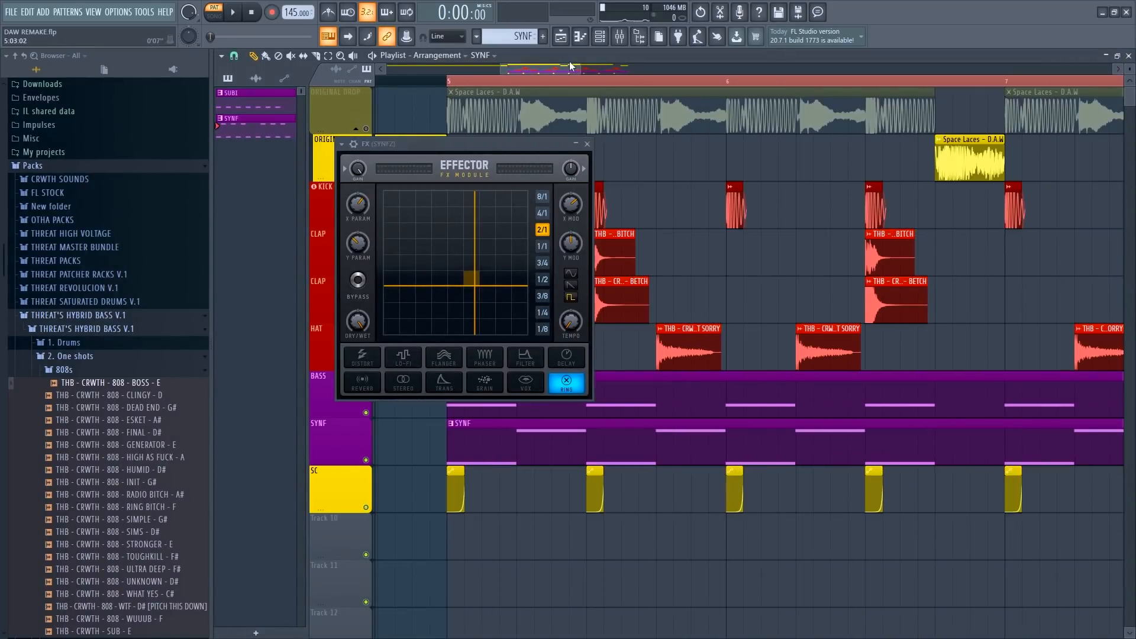
pyautogui.click(619, 37)
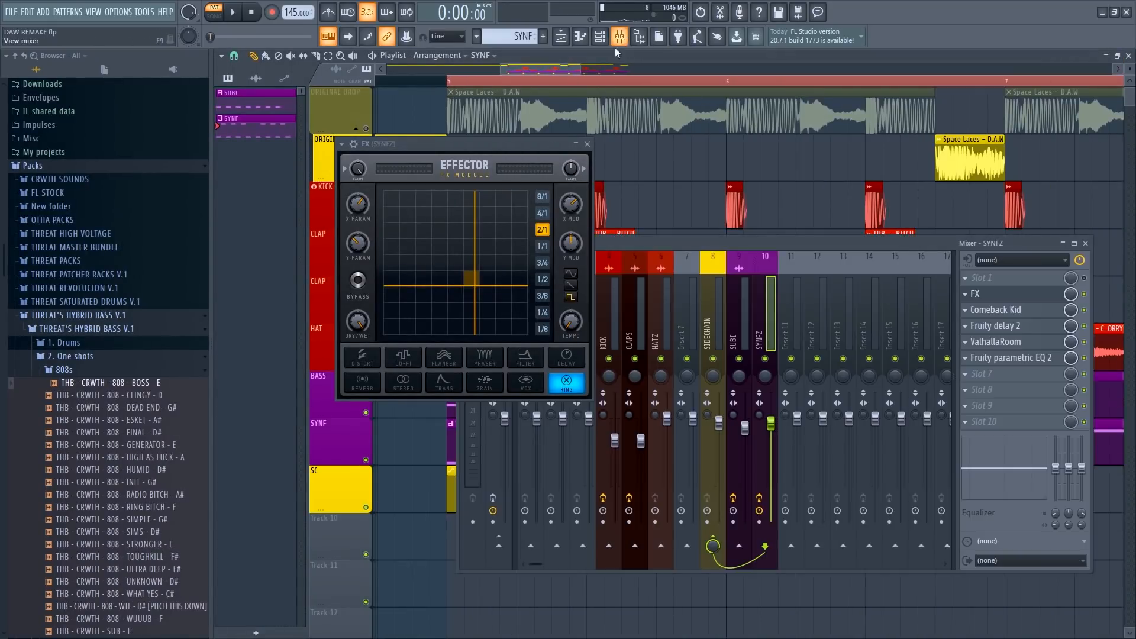
pyautogui.click(738, 345)
pyautogui.click(716, 345)
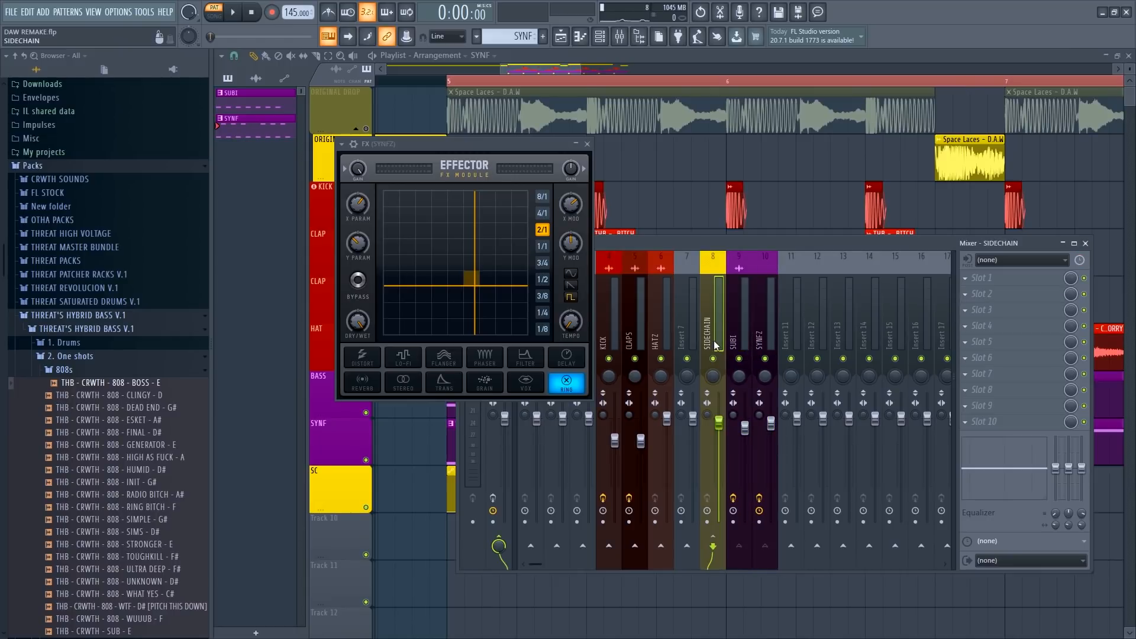